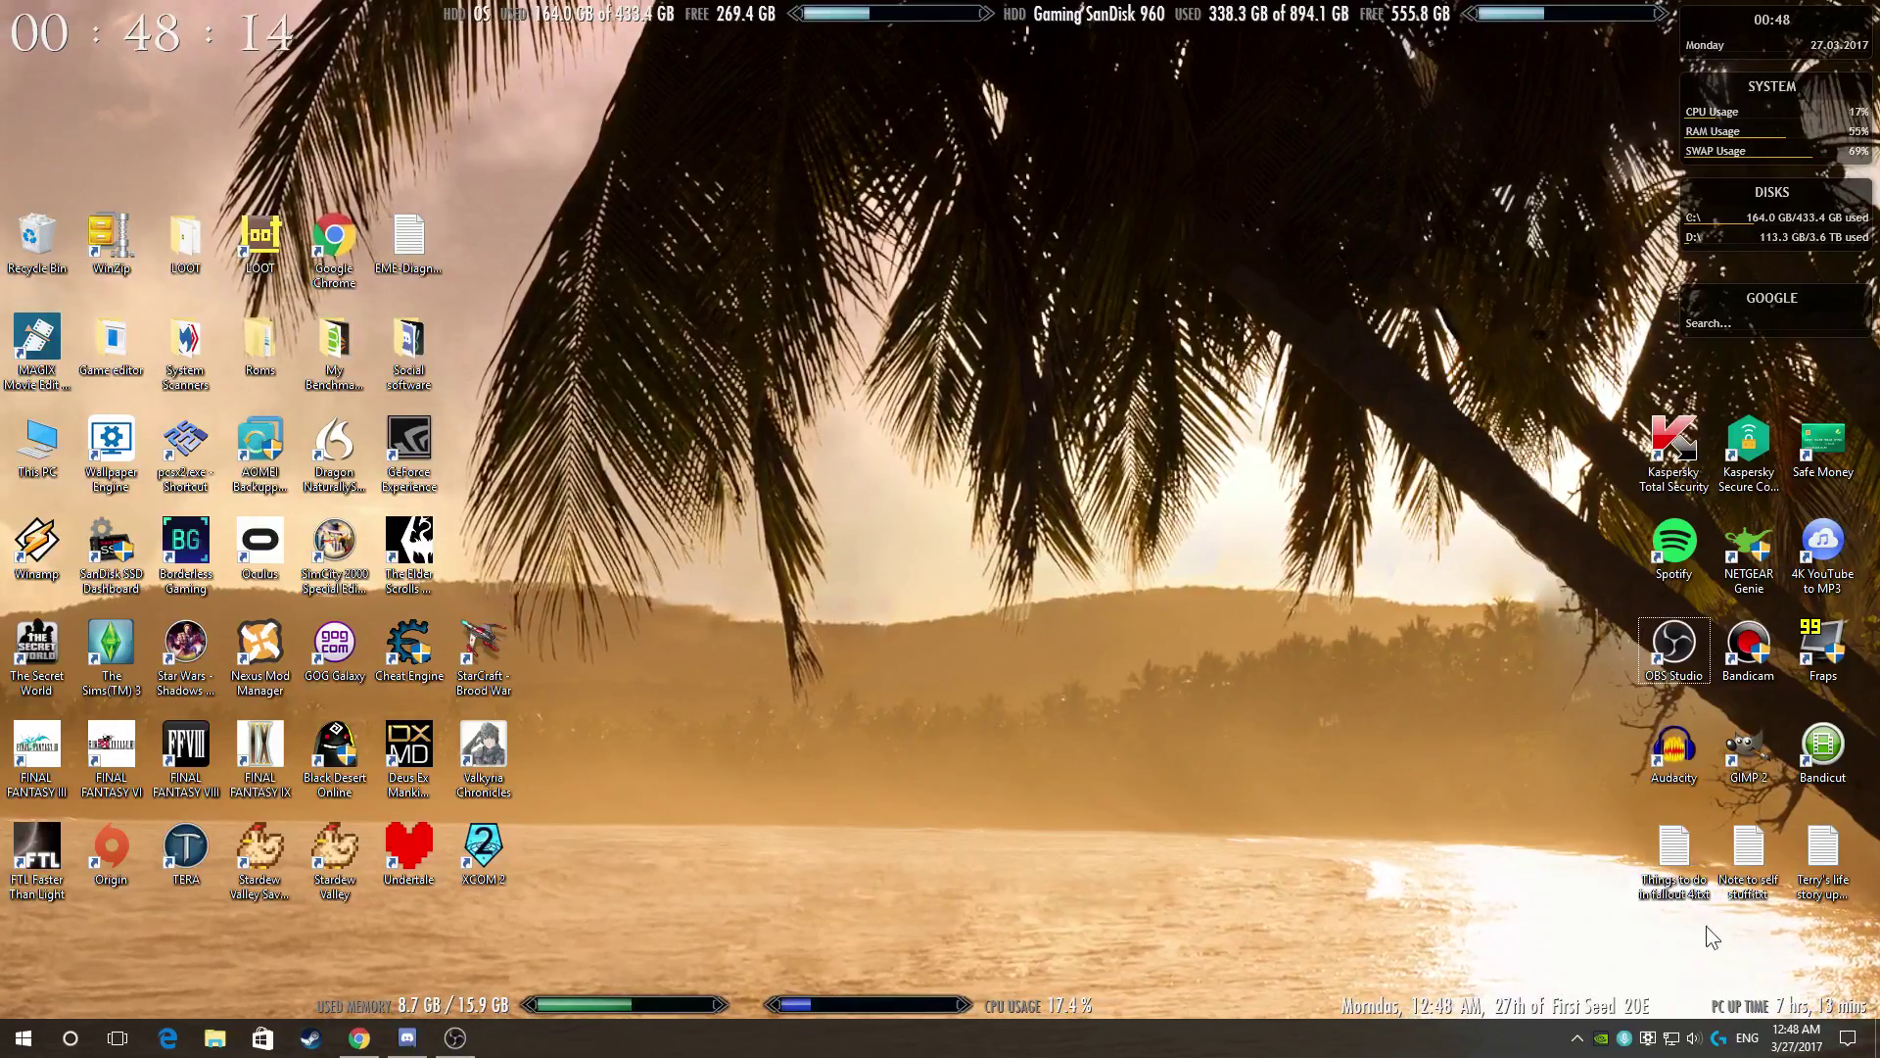
Apply the Breath of the Wild weather wallpaper from the playlist and hide the browser to view it.
right_click(1662, 1039)
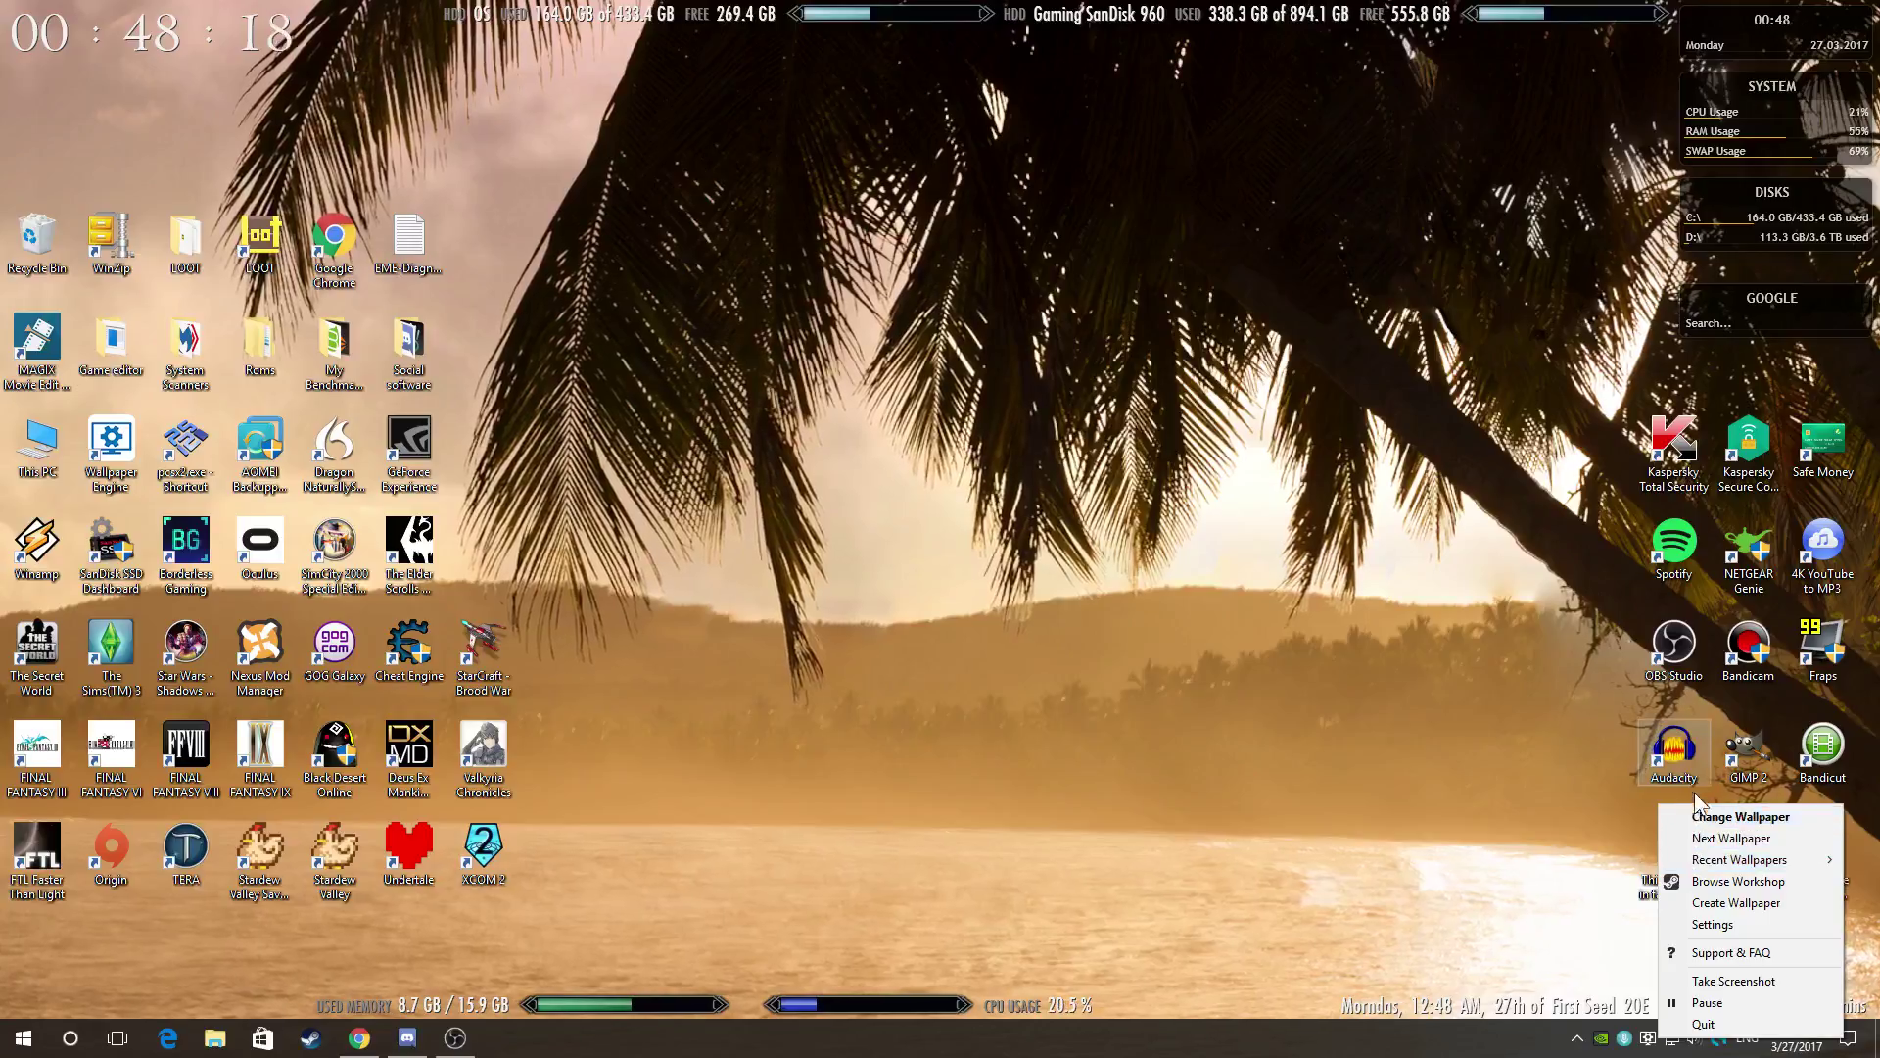
left_click(1731, 816)
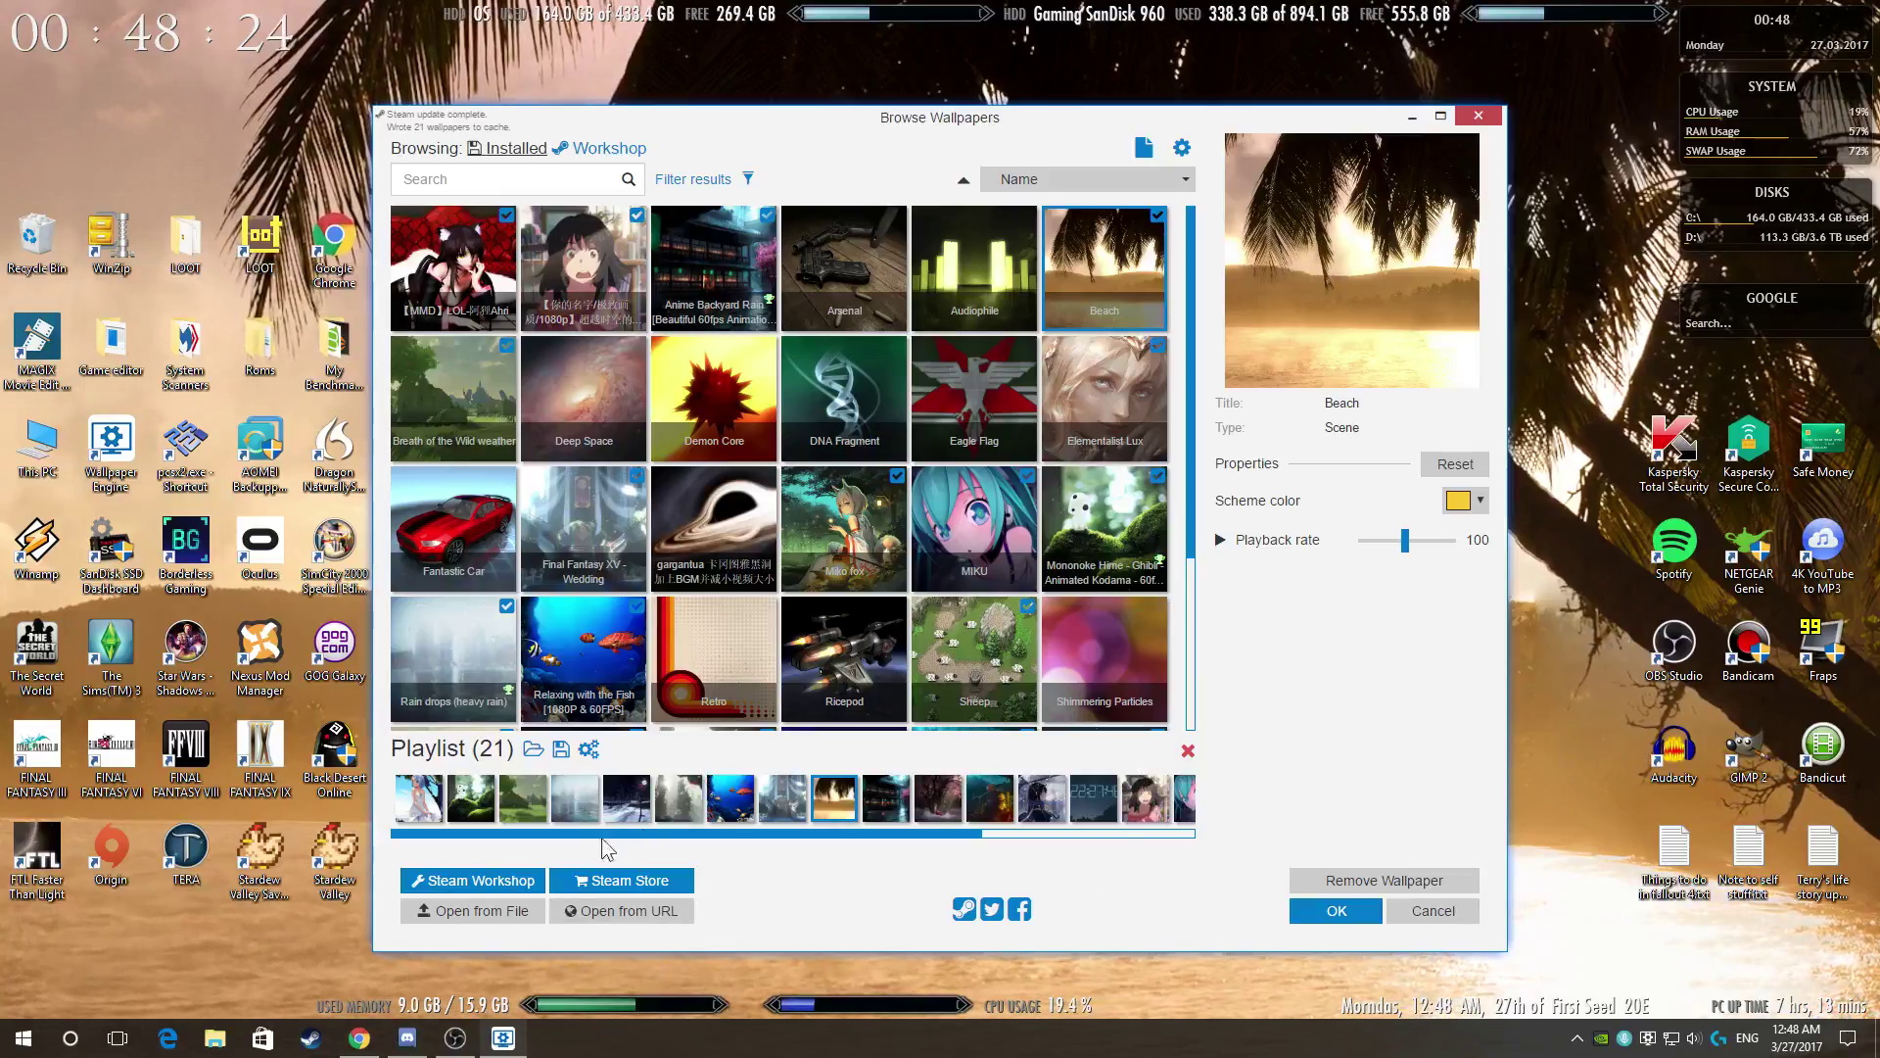
left_click(503, 800)
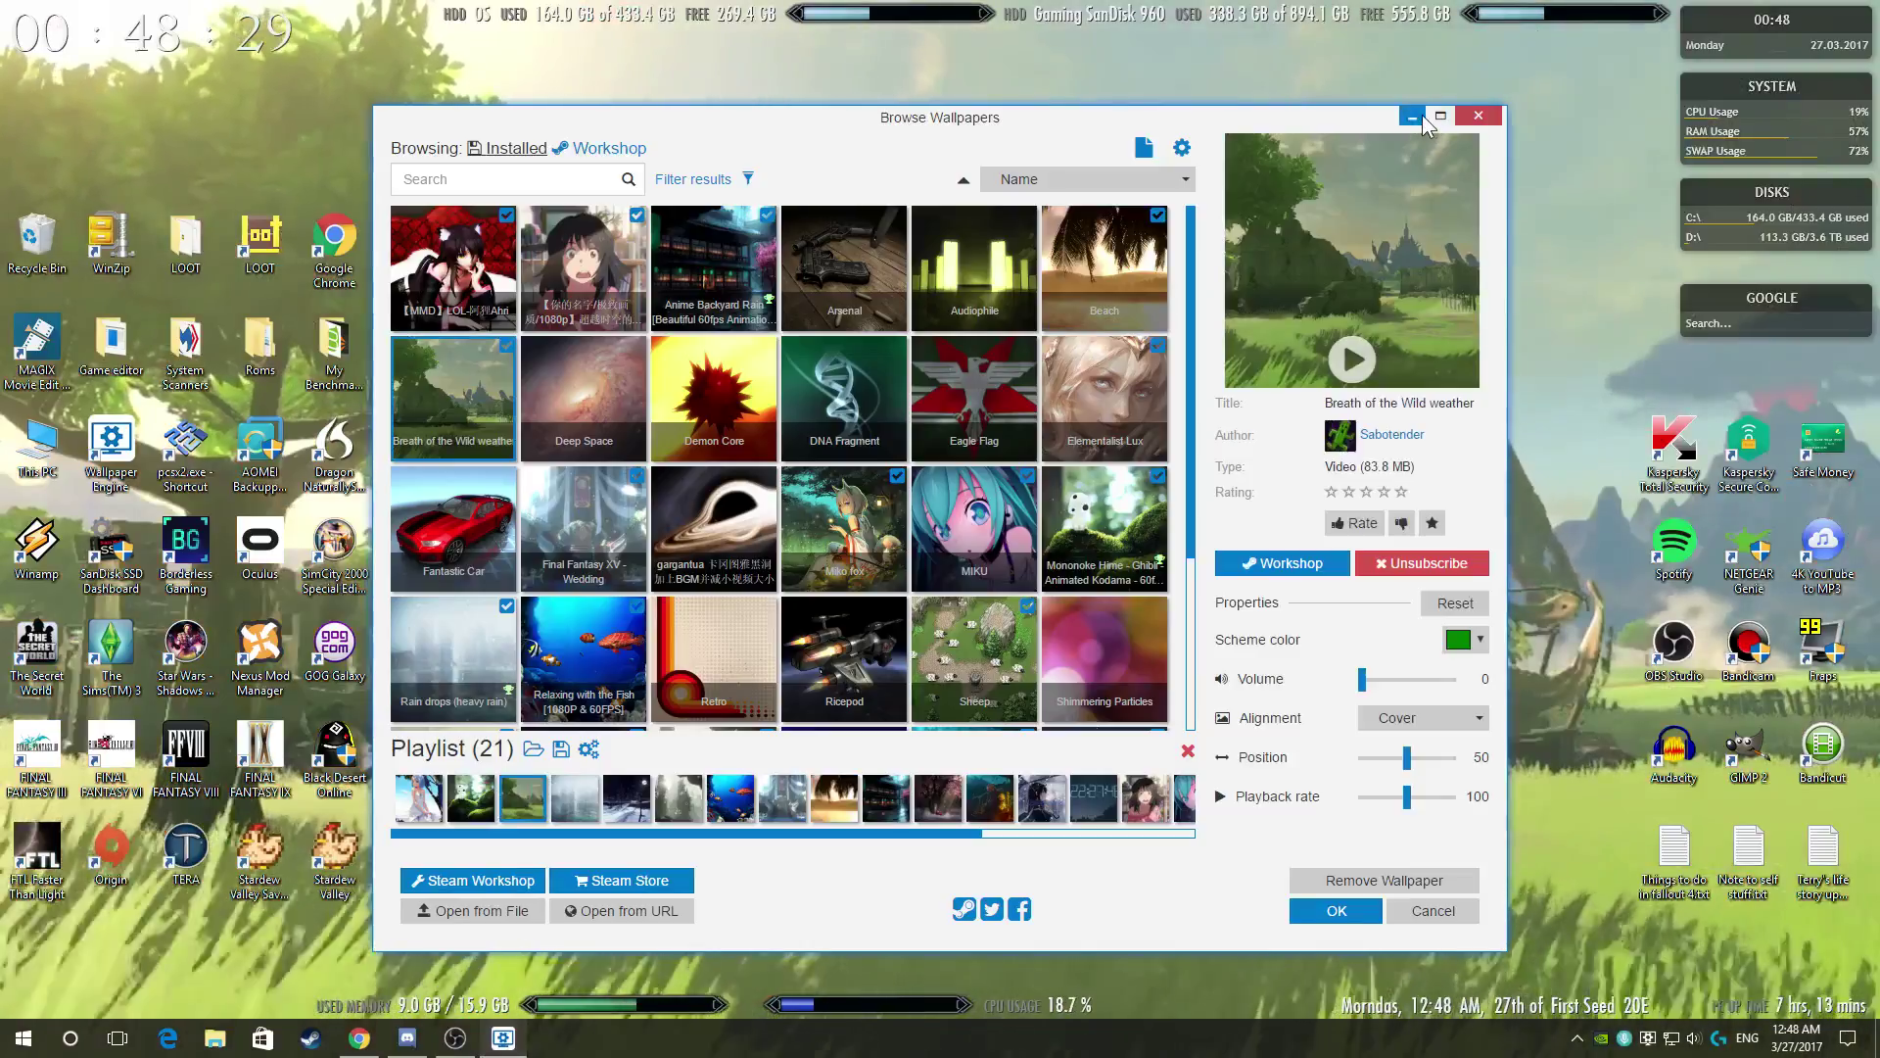
left_click(1413, 117)
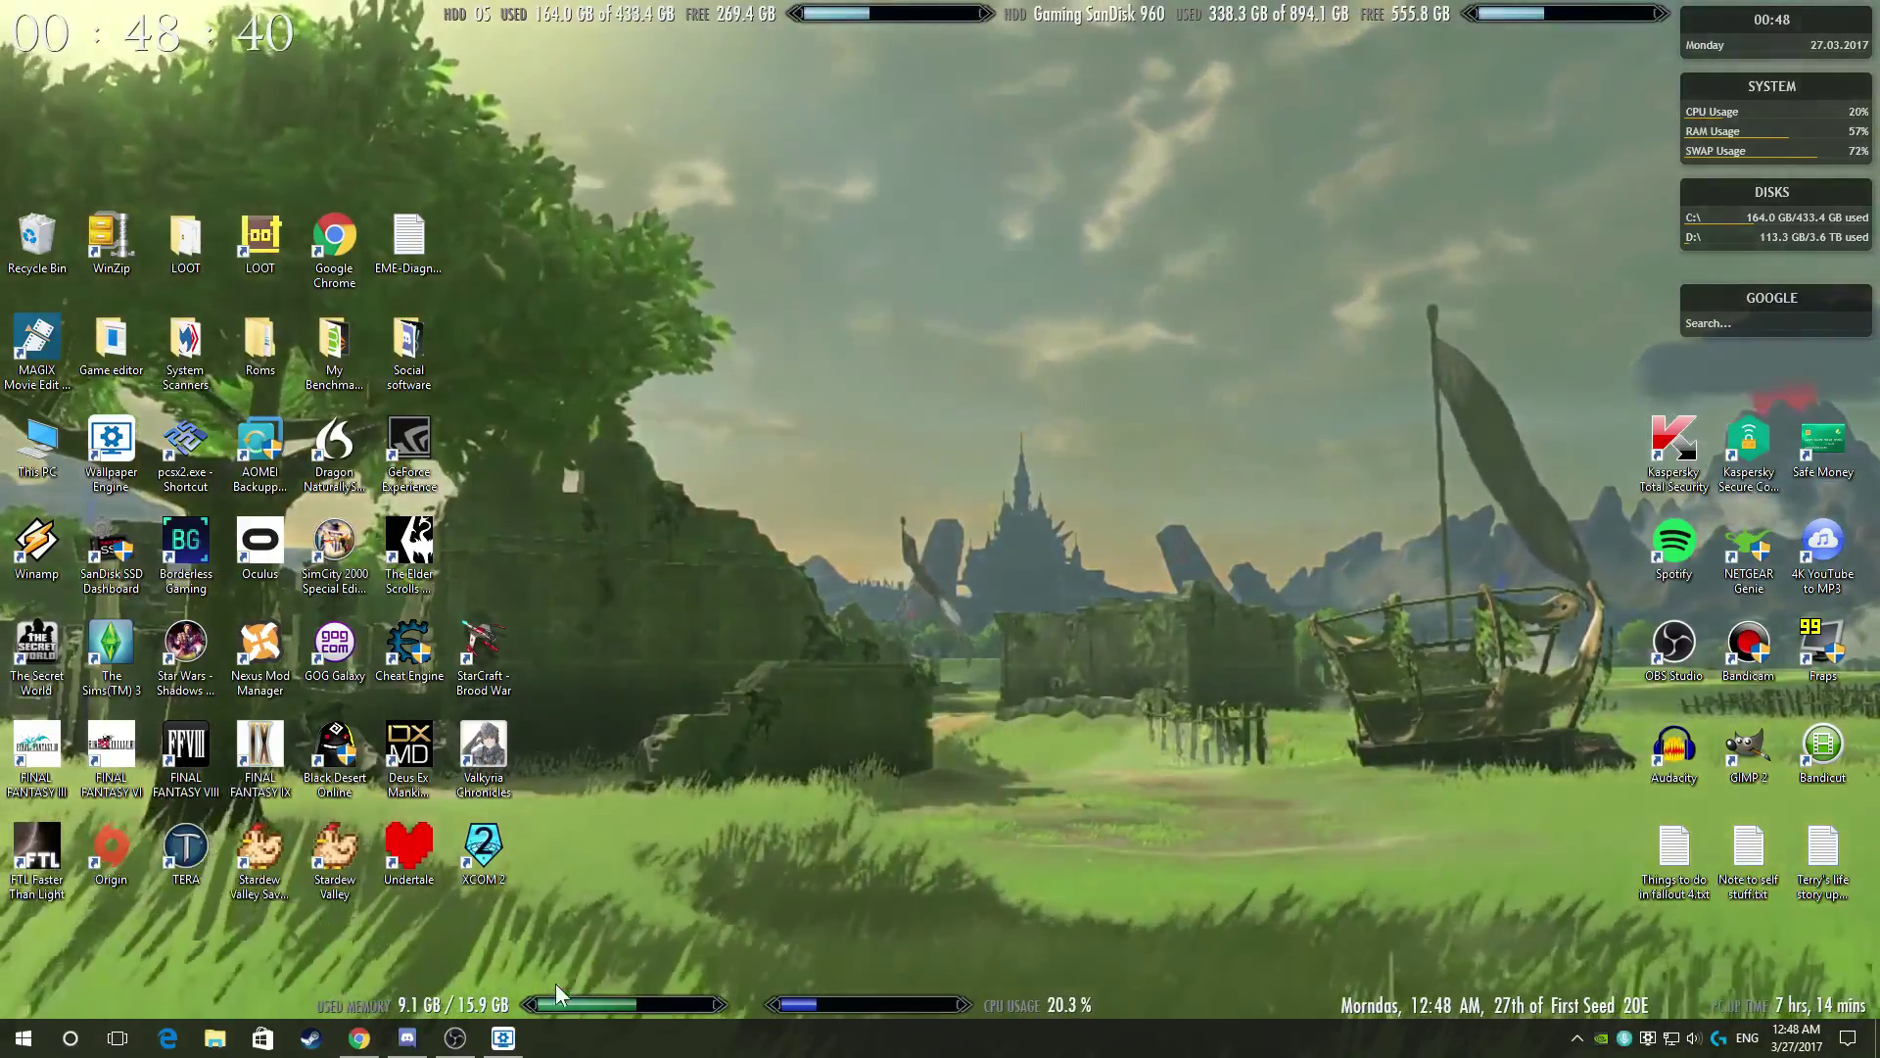
Apply The Witcher 3 main menu wallpaper from the Workshop listing and hide the browser to view it.
left_click(503, 1041)
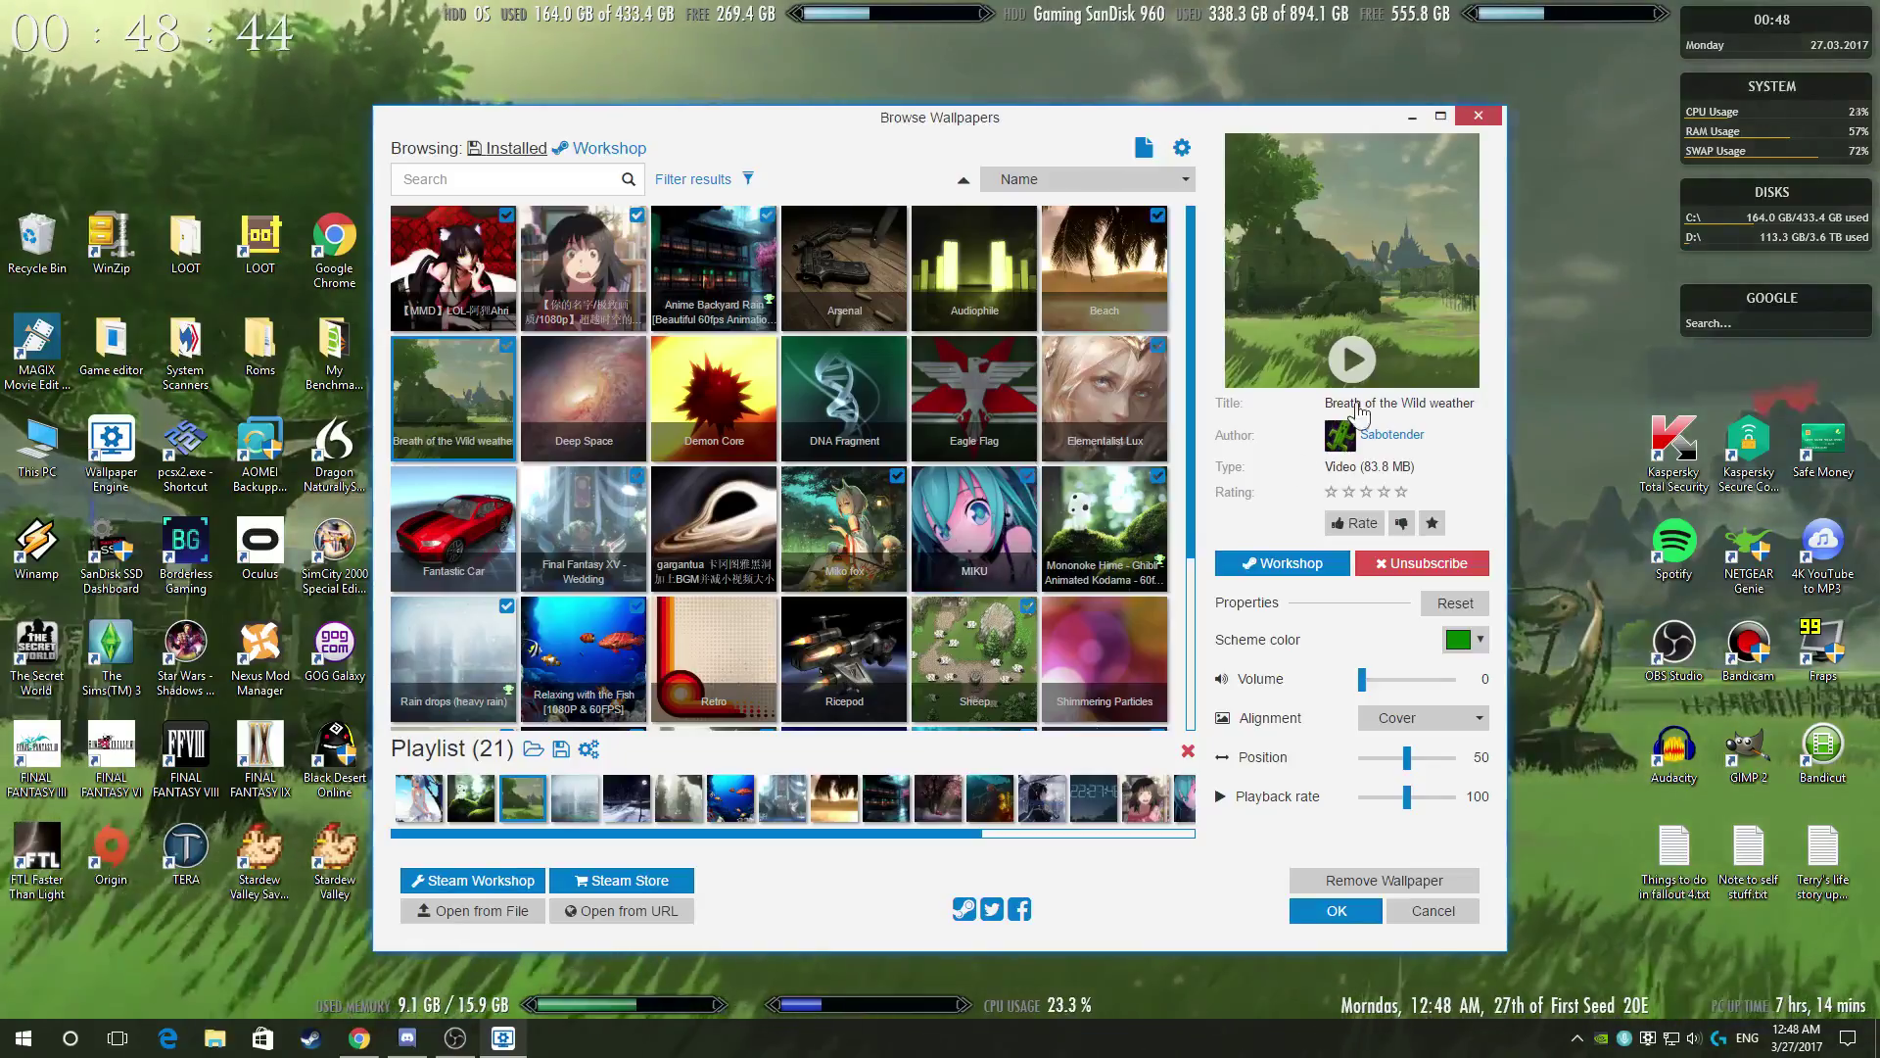
left_click(608, 149)
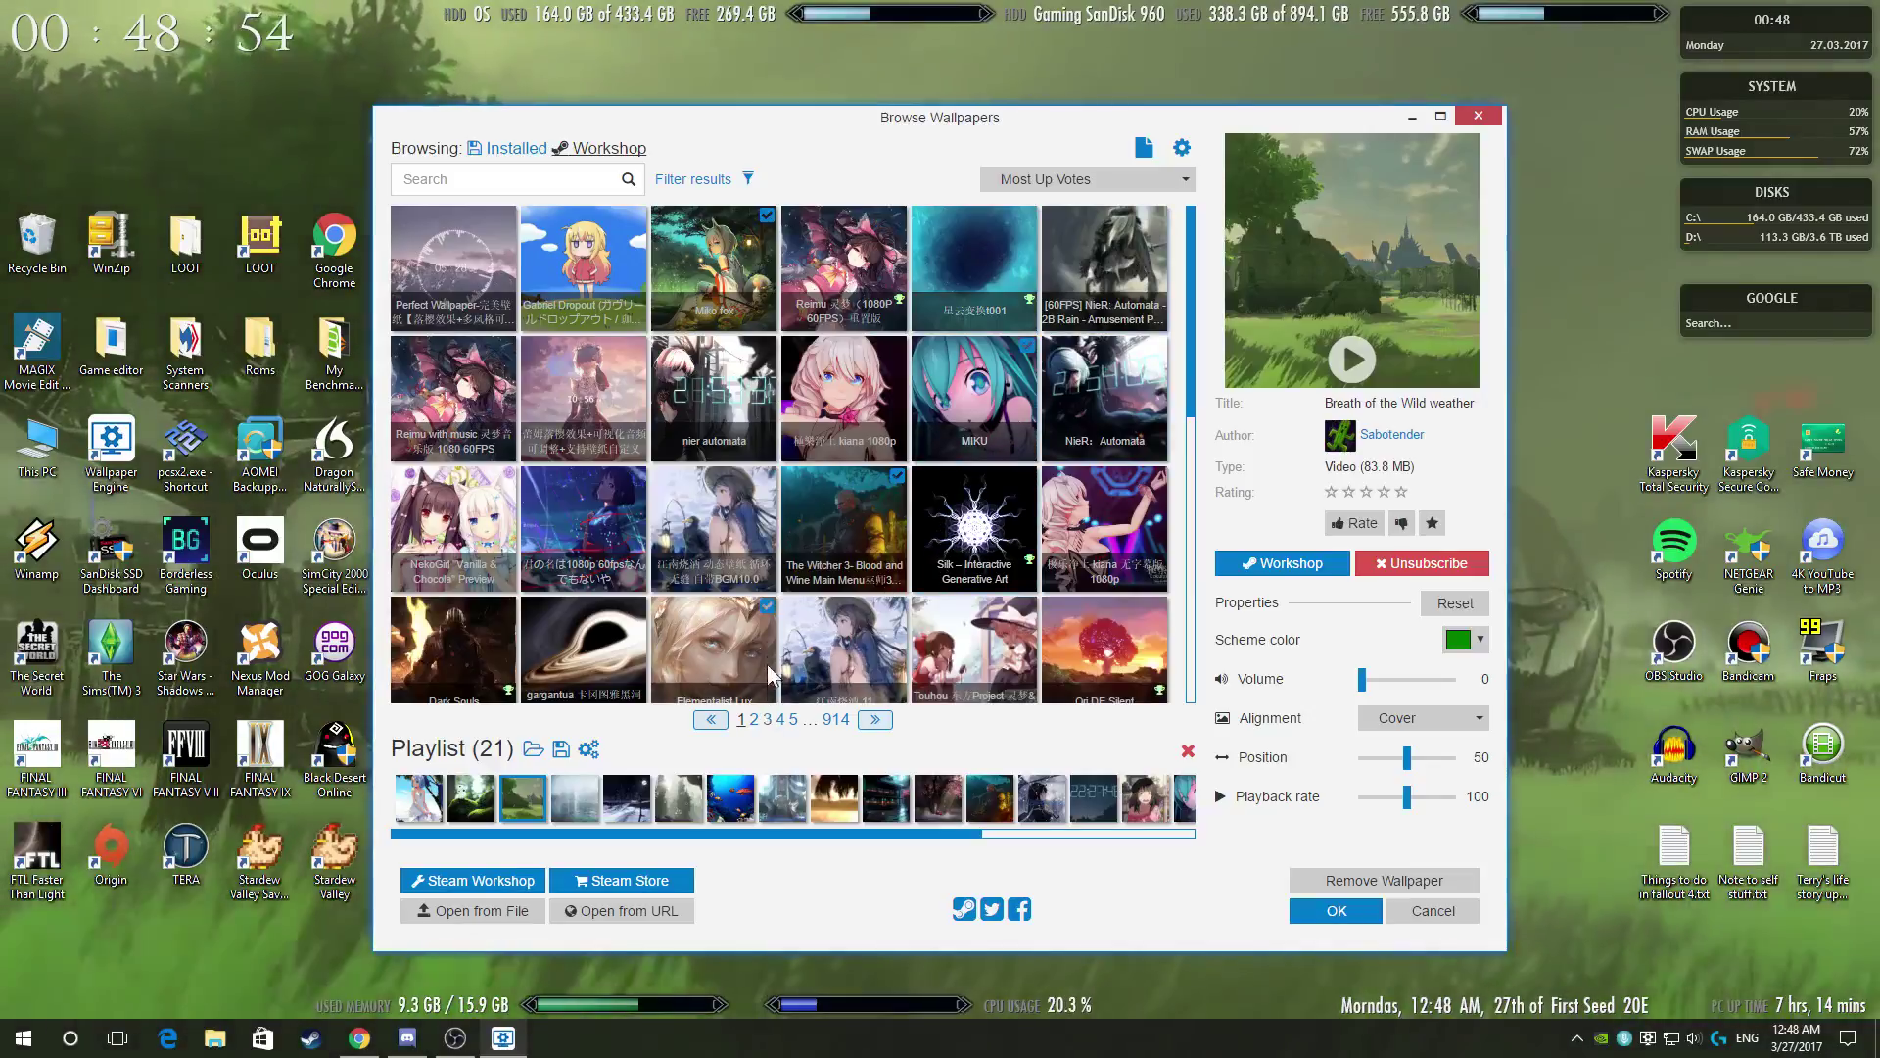
left_click(846, 519)
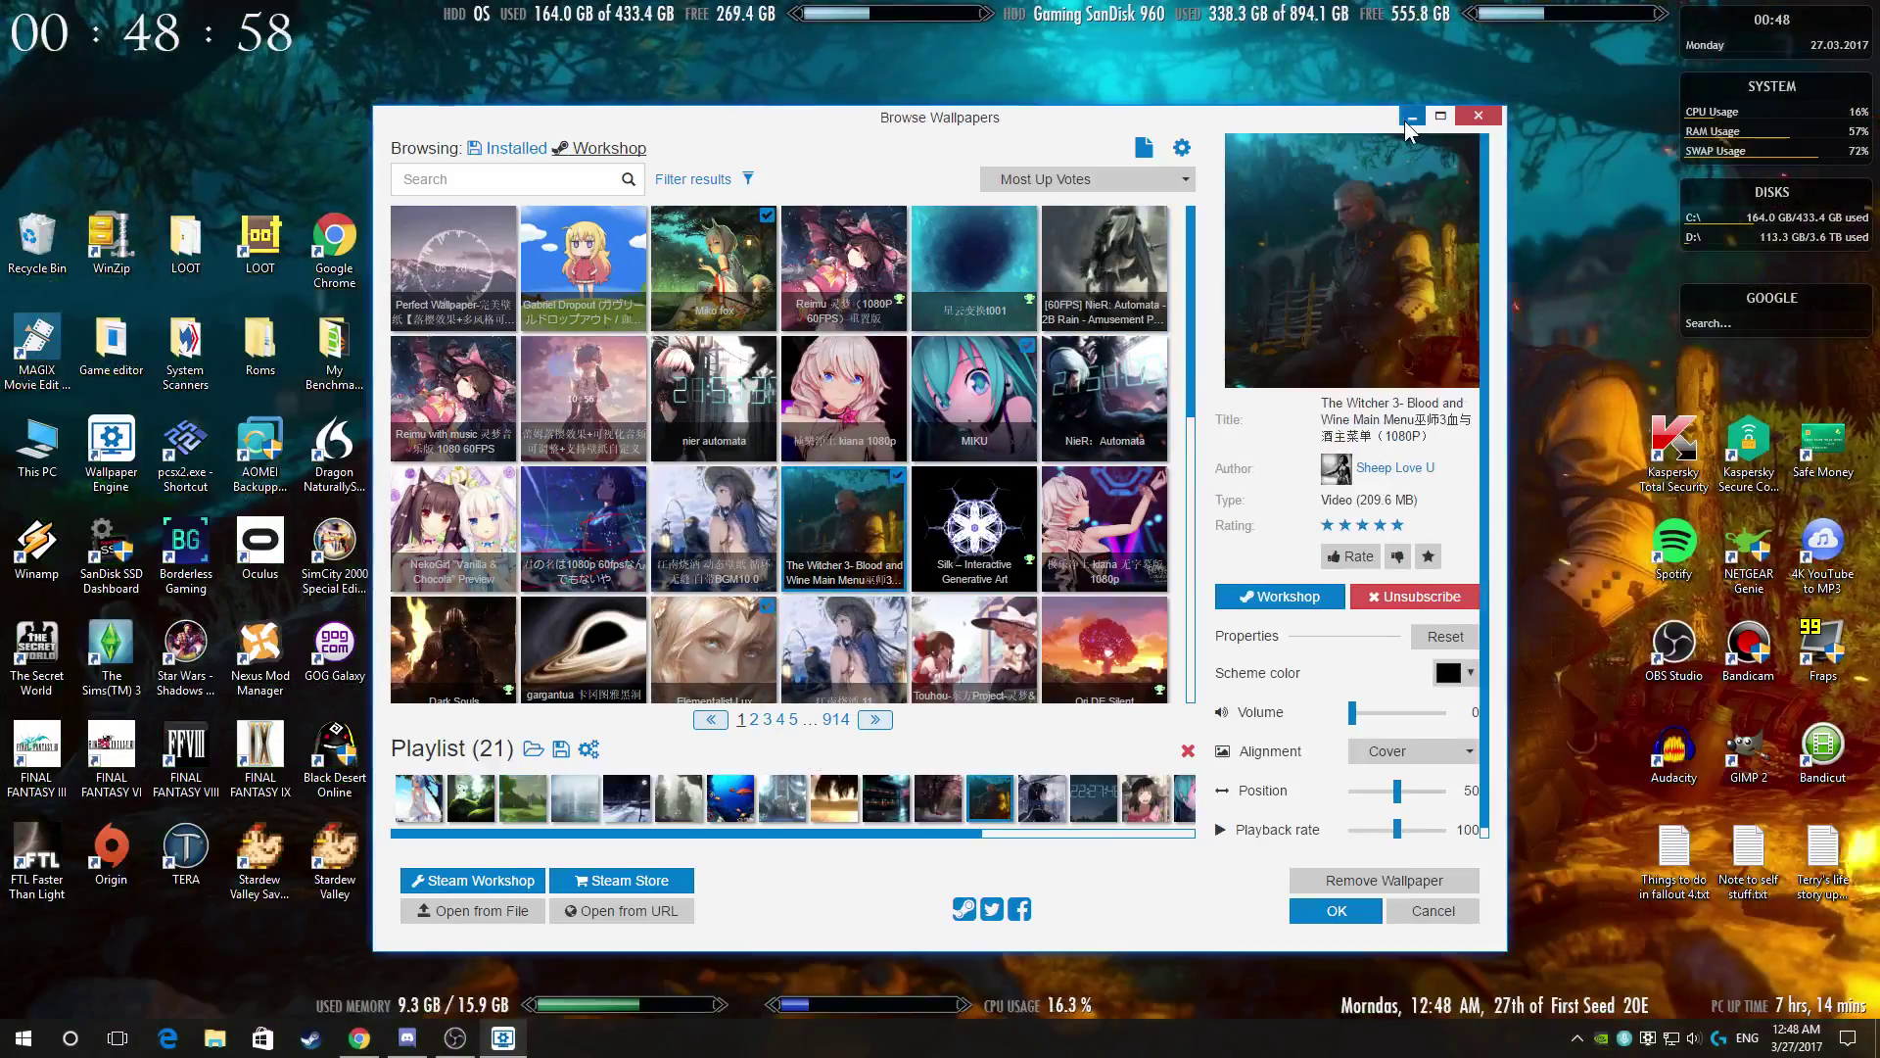
left_click(1478, 114)
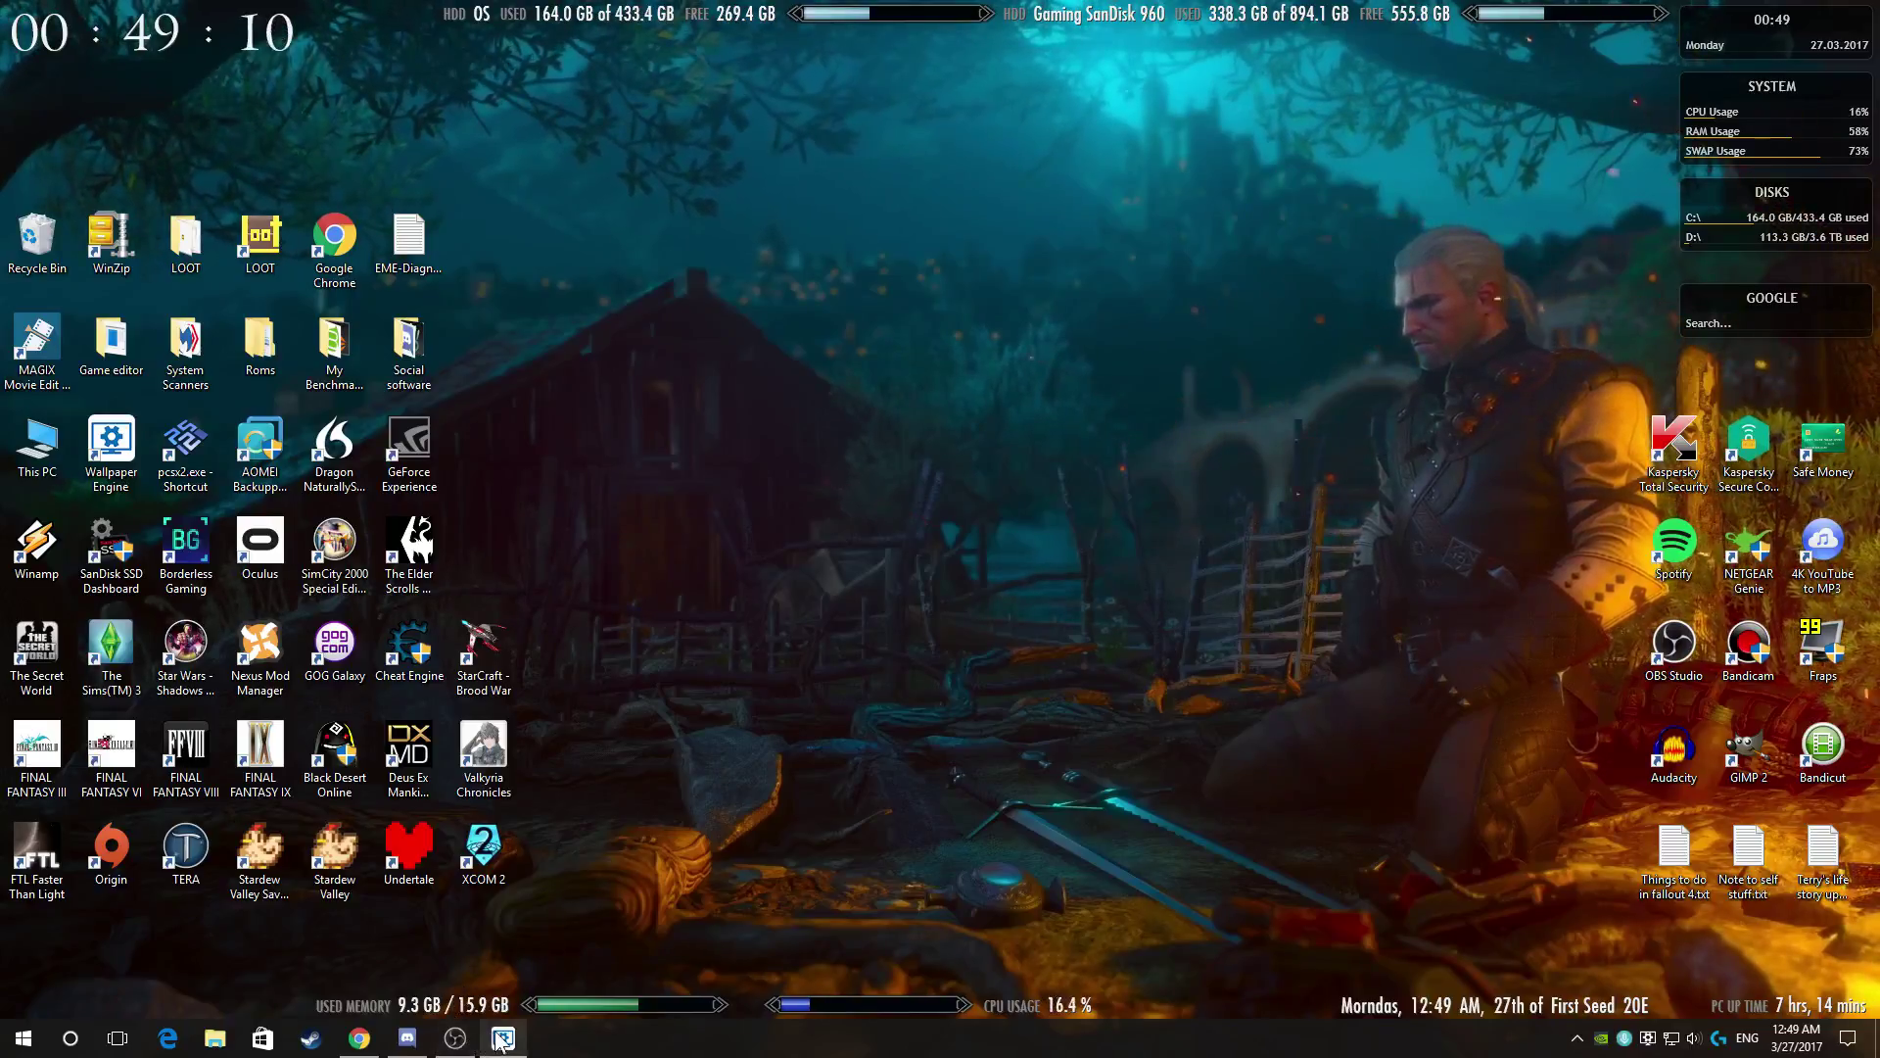
Apply the pink cherry-blossom tree wallpaper from the playlist and hide the browser to view it.
mouse_move(503, 1039)
left_click(522, 987)
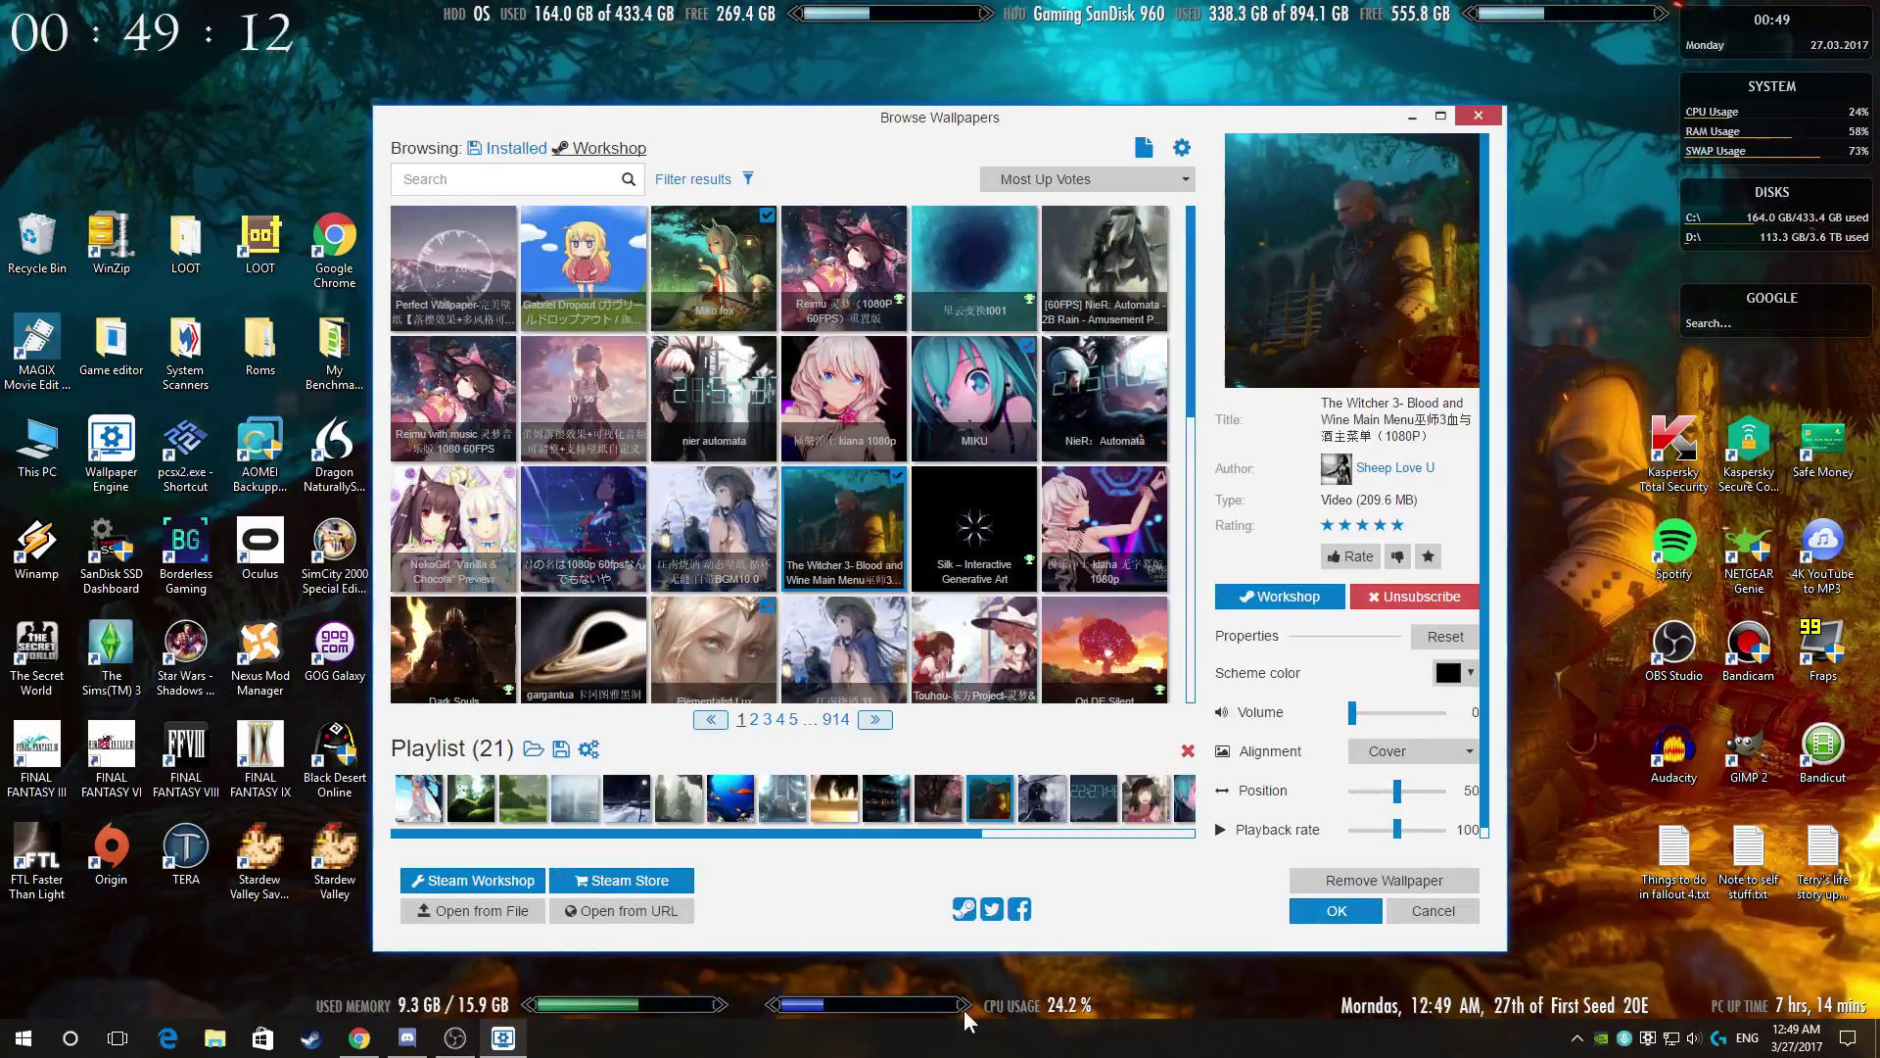
left_click(923, 801)
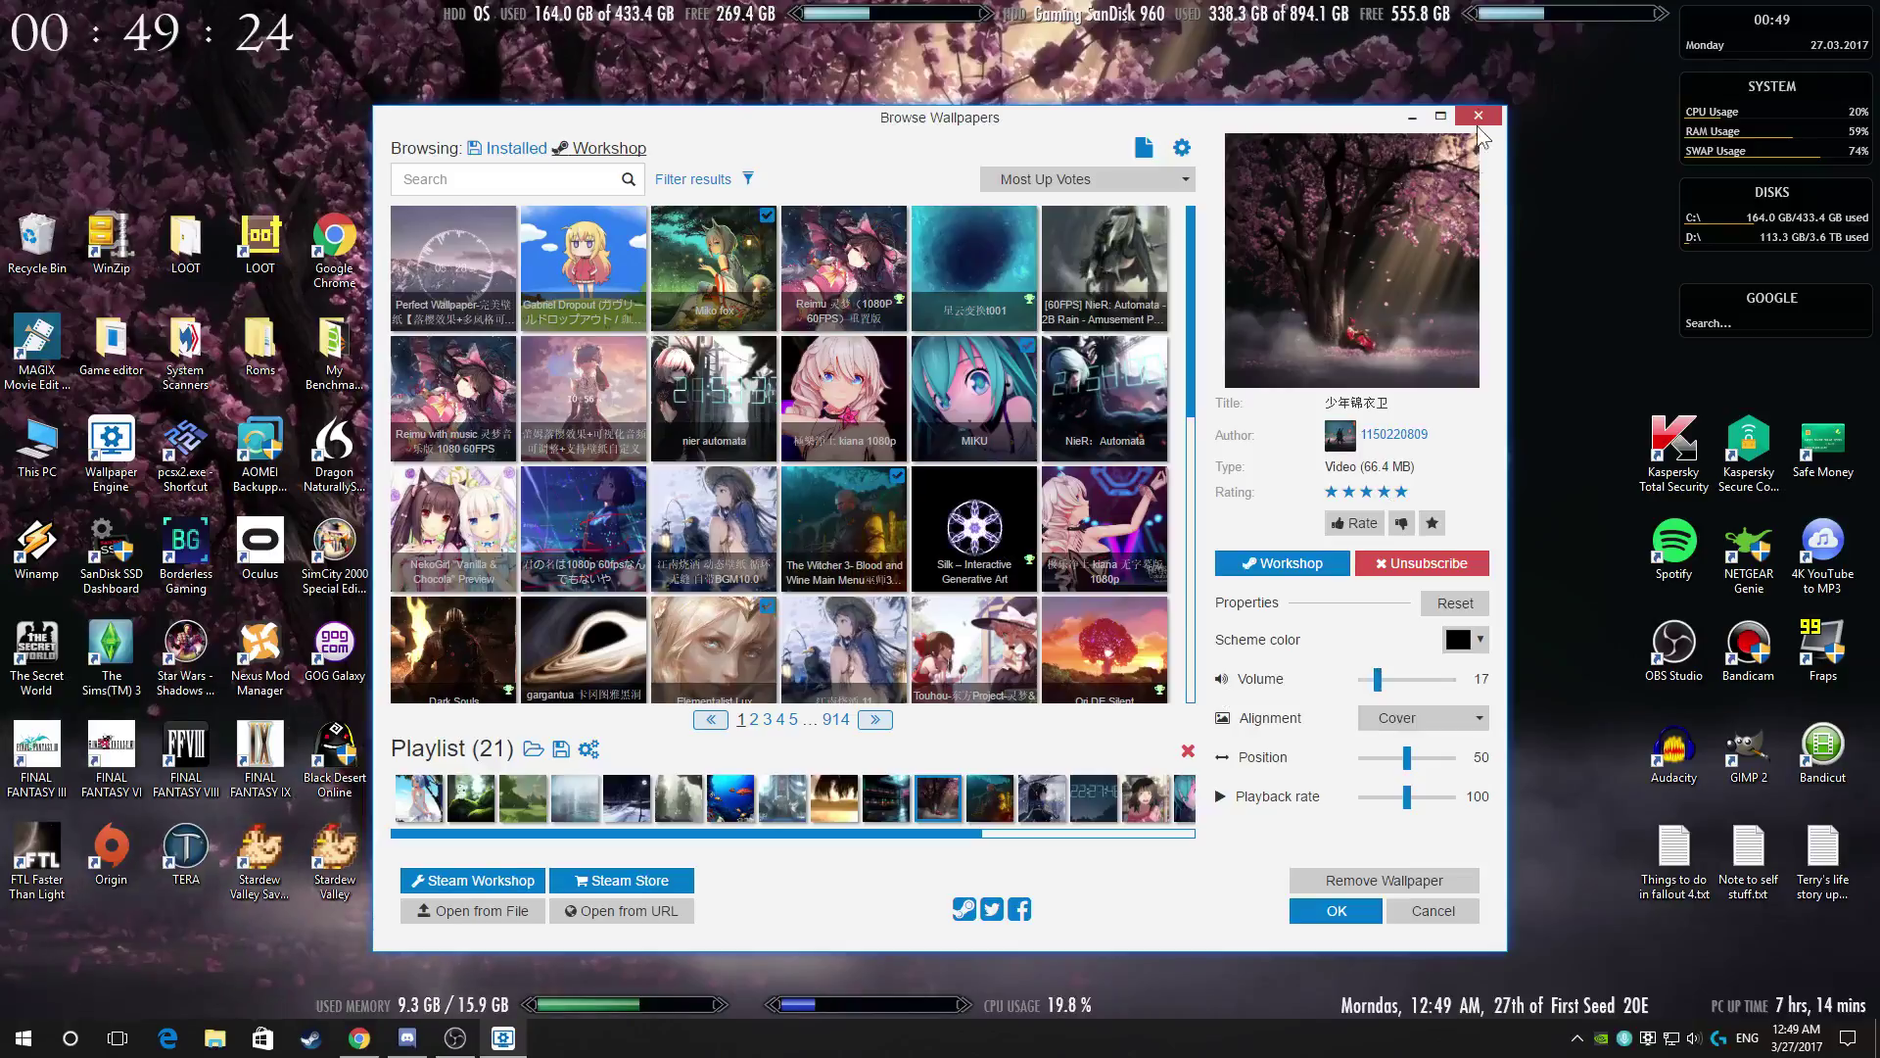
left_click(1414, 117)
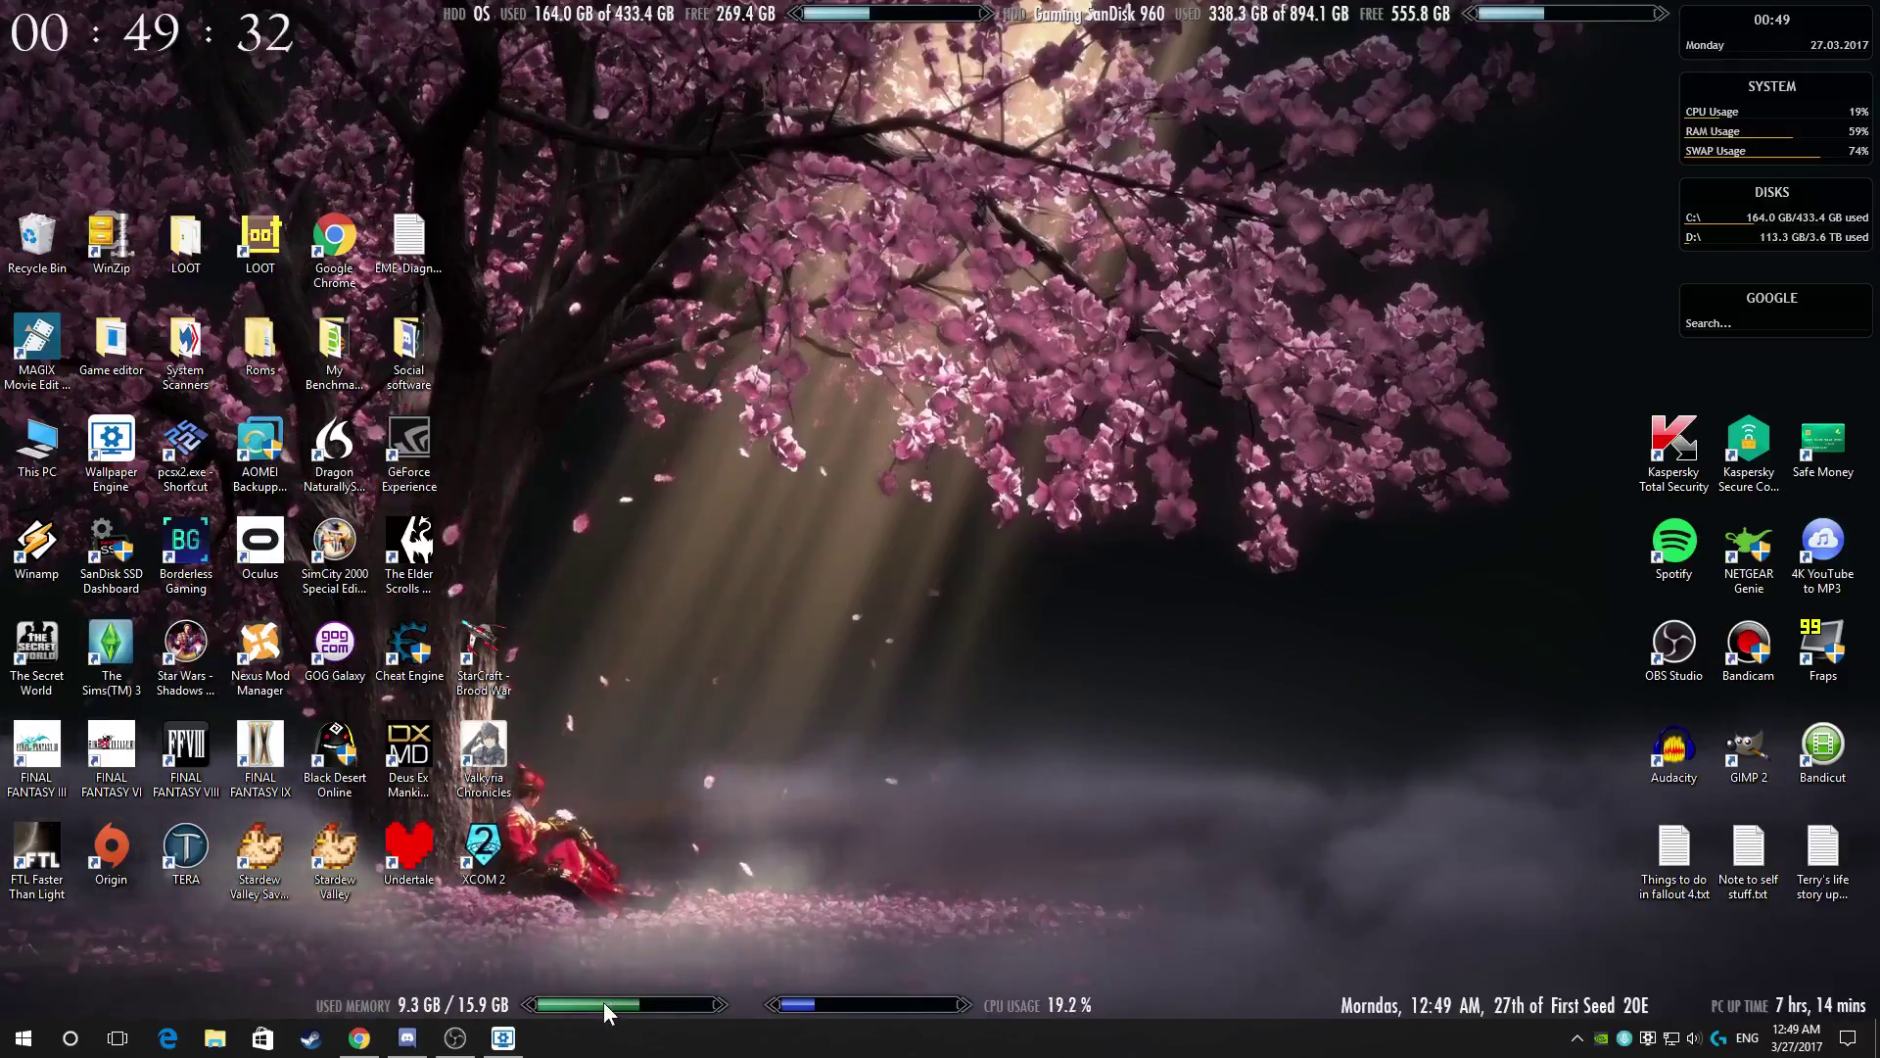
Restore the Browse Wallpapers window from the taskbar.
left_click(502, 1039)
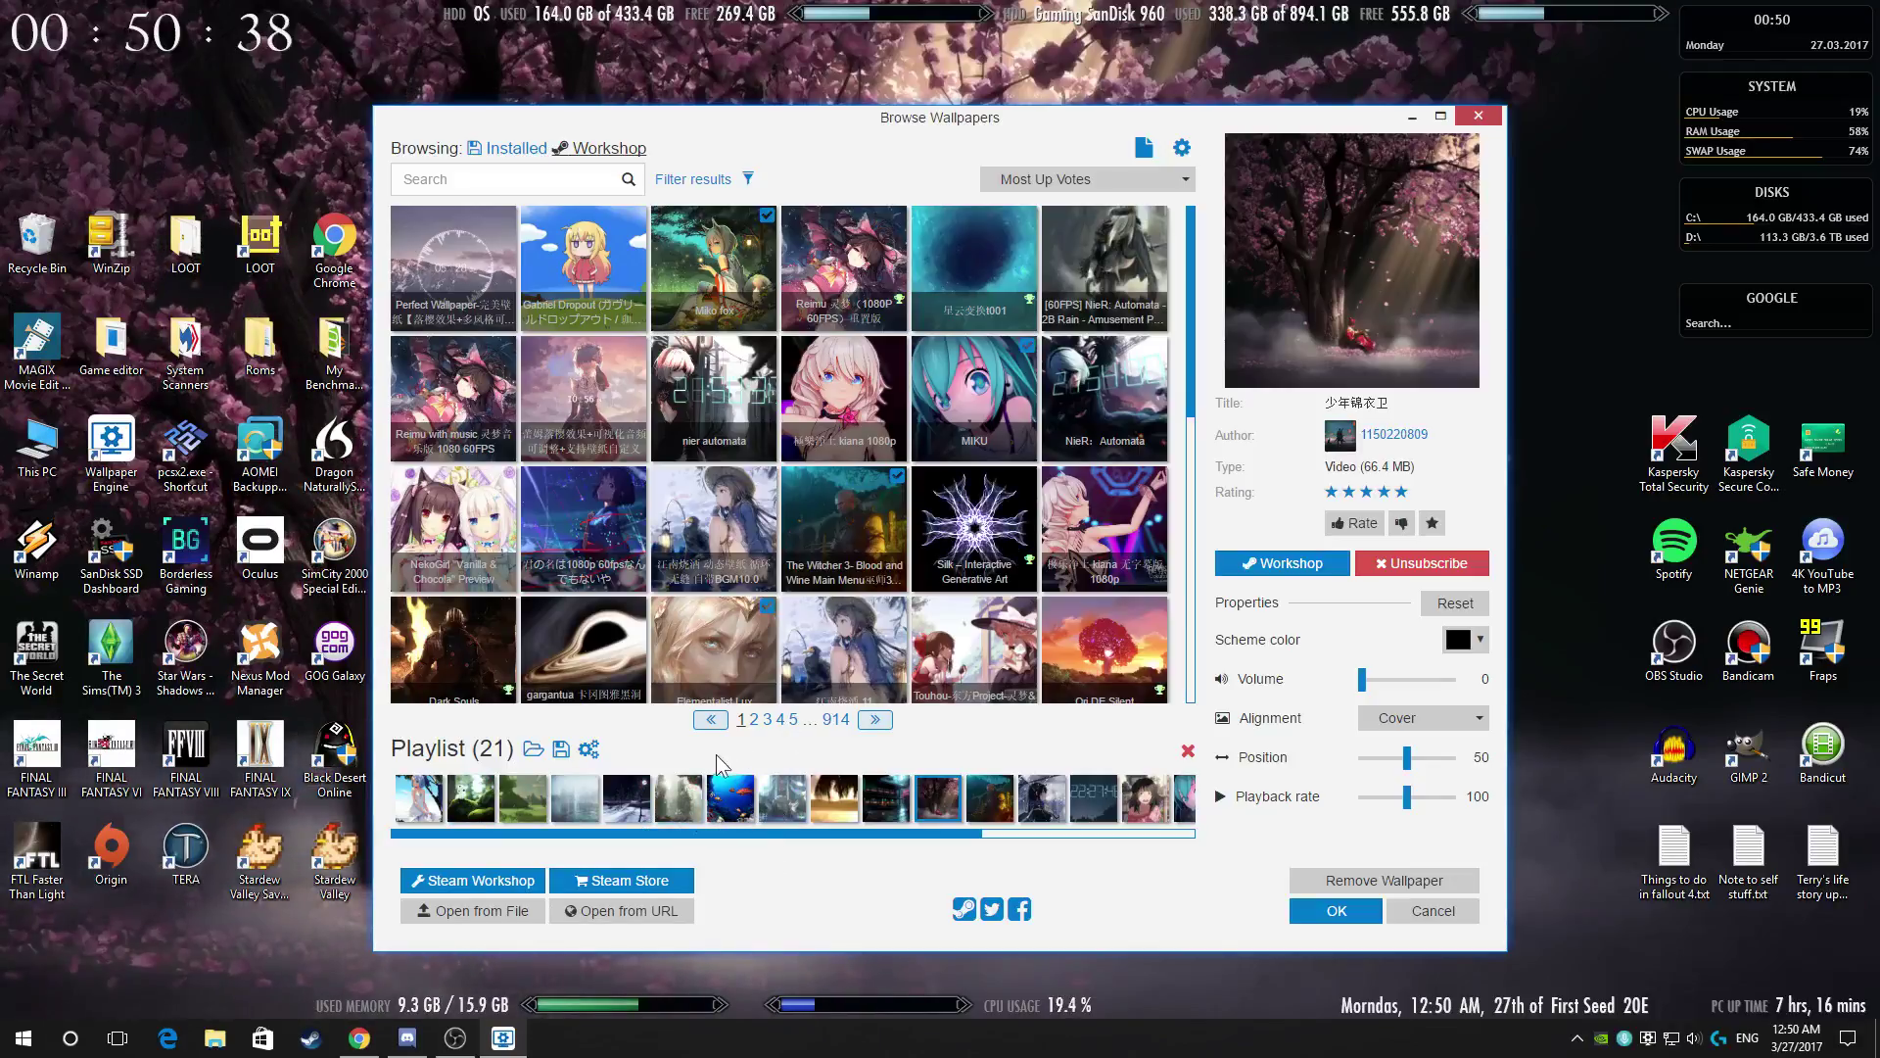
Apply StarCitizen-area18, then keep the playlist at Sorted order changing every 10 minutes.
left_click(690, 817)
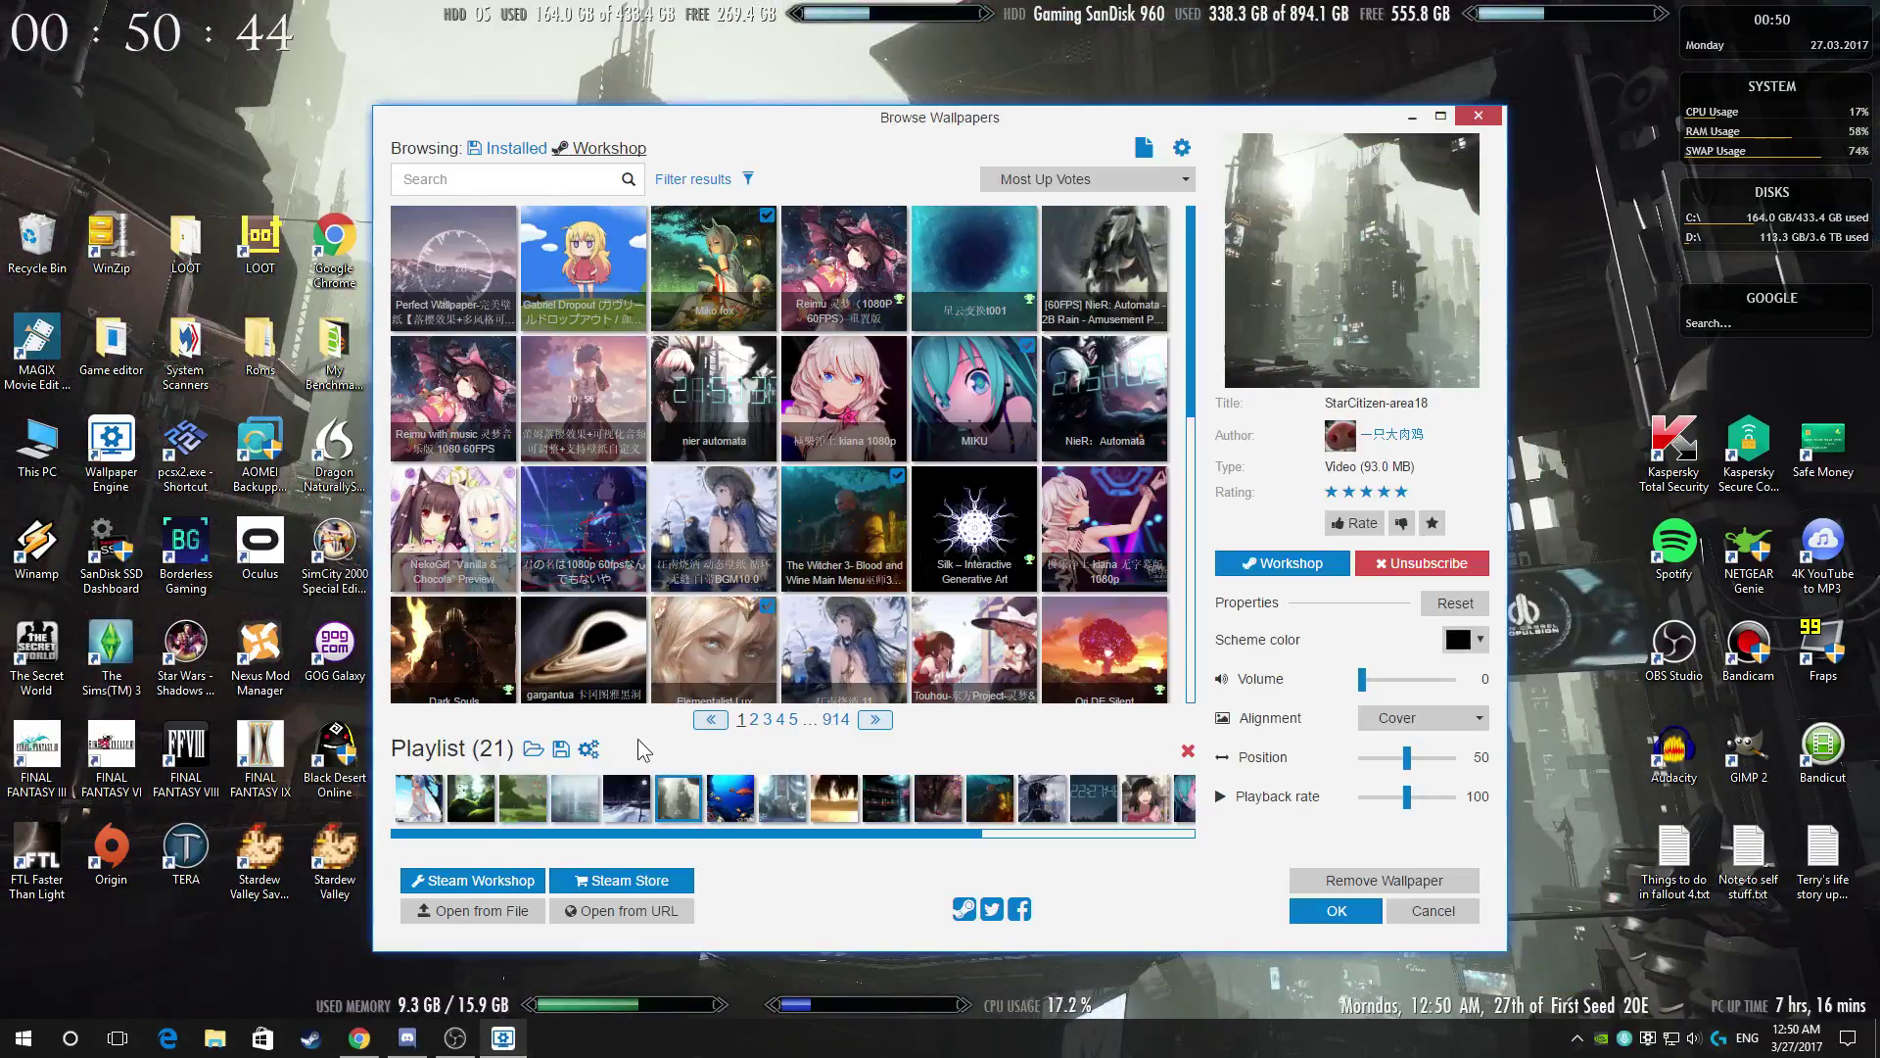
left_click(589, 748)
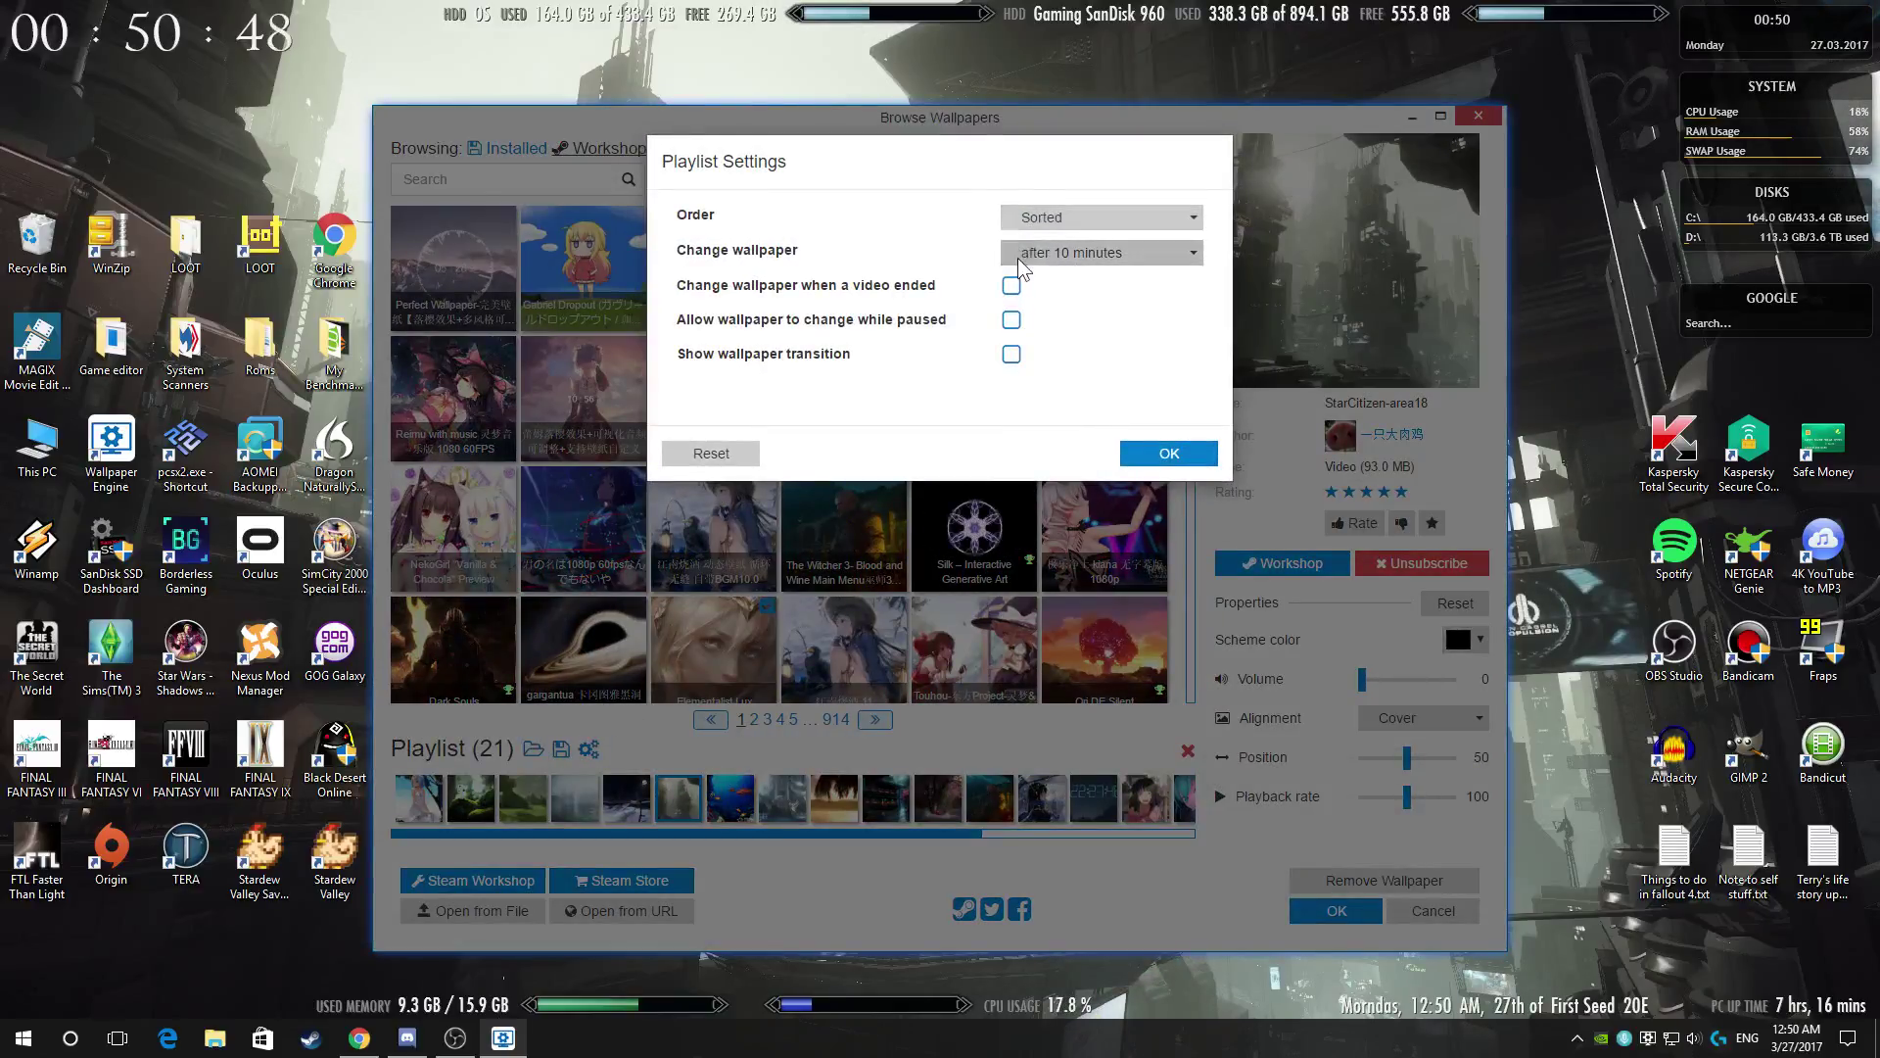
left_click(1047, 252)
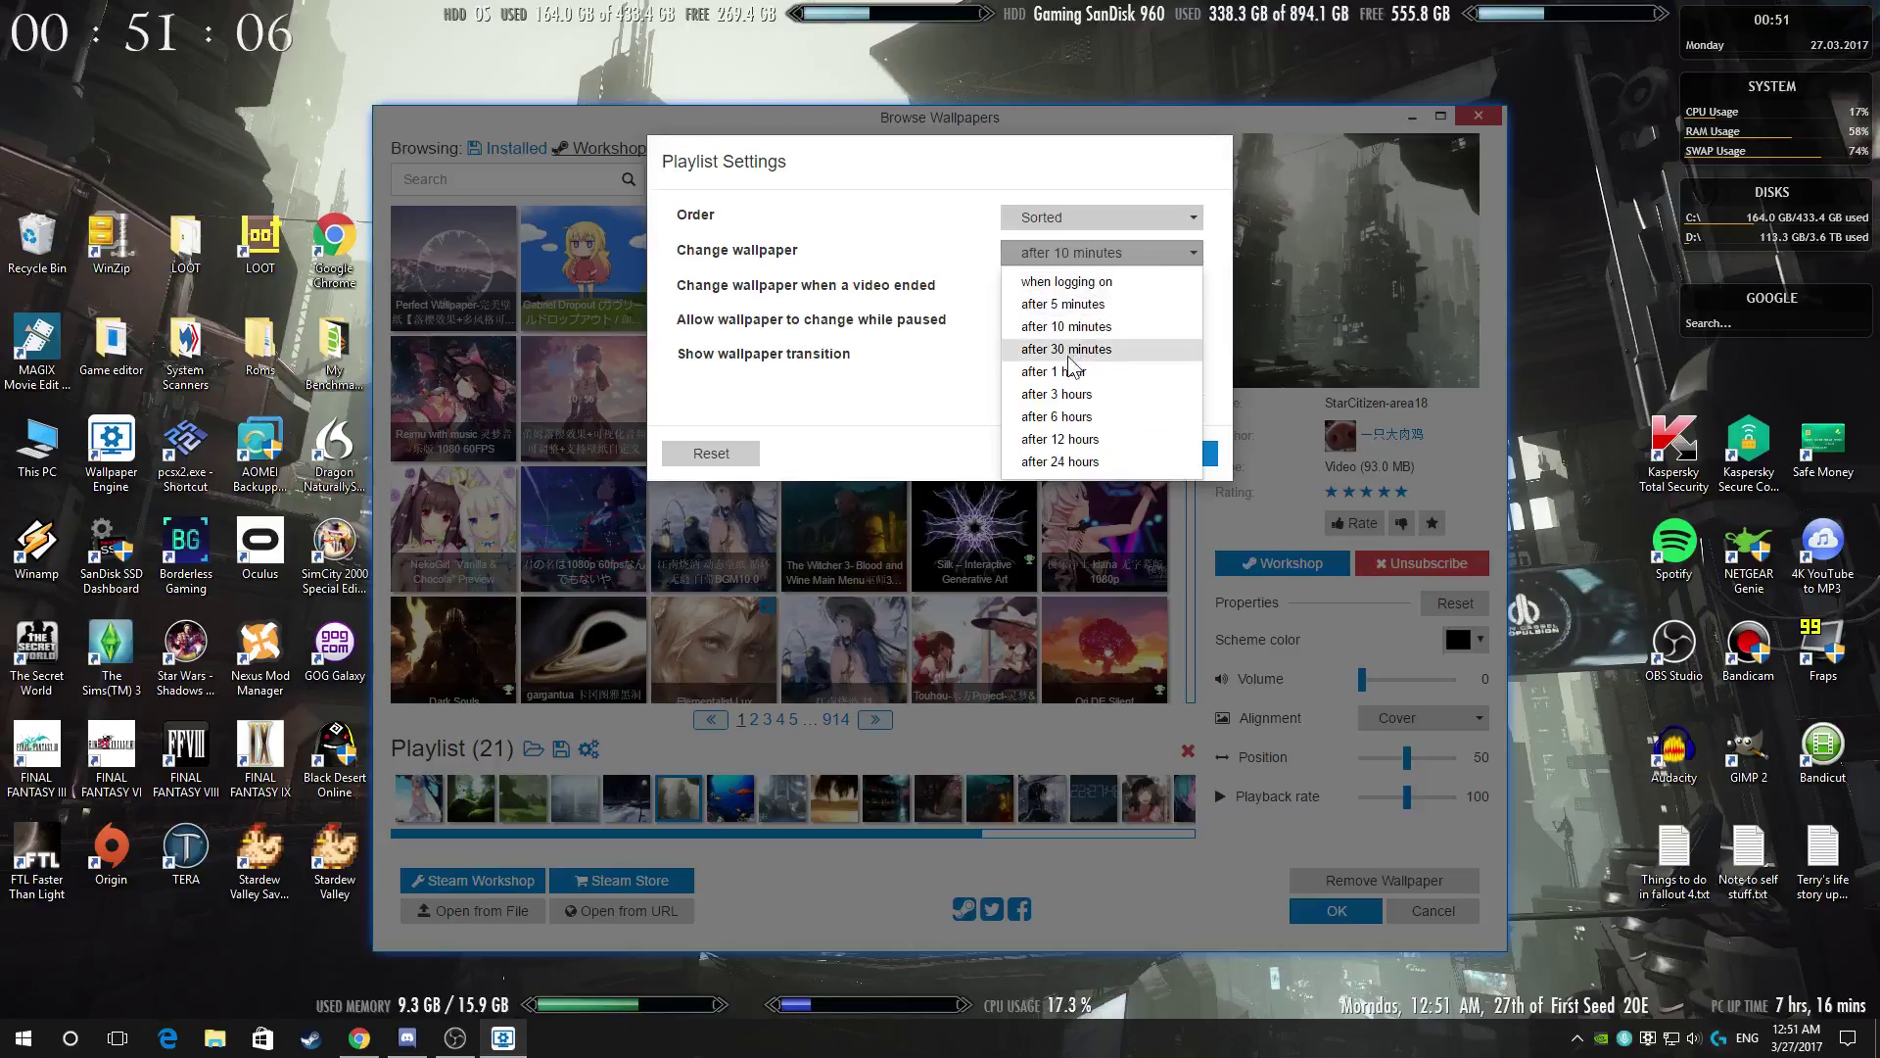
left_click(1084, 325)
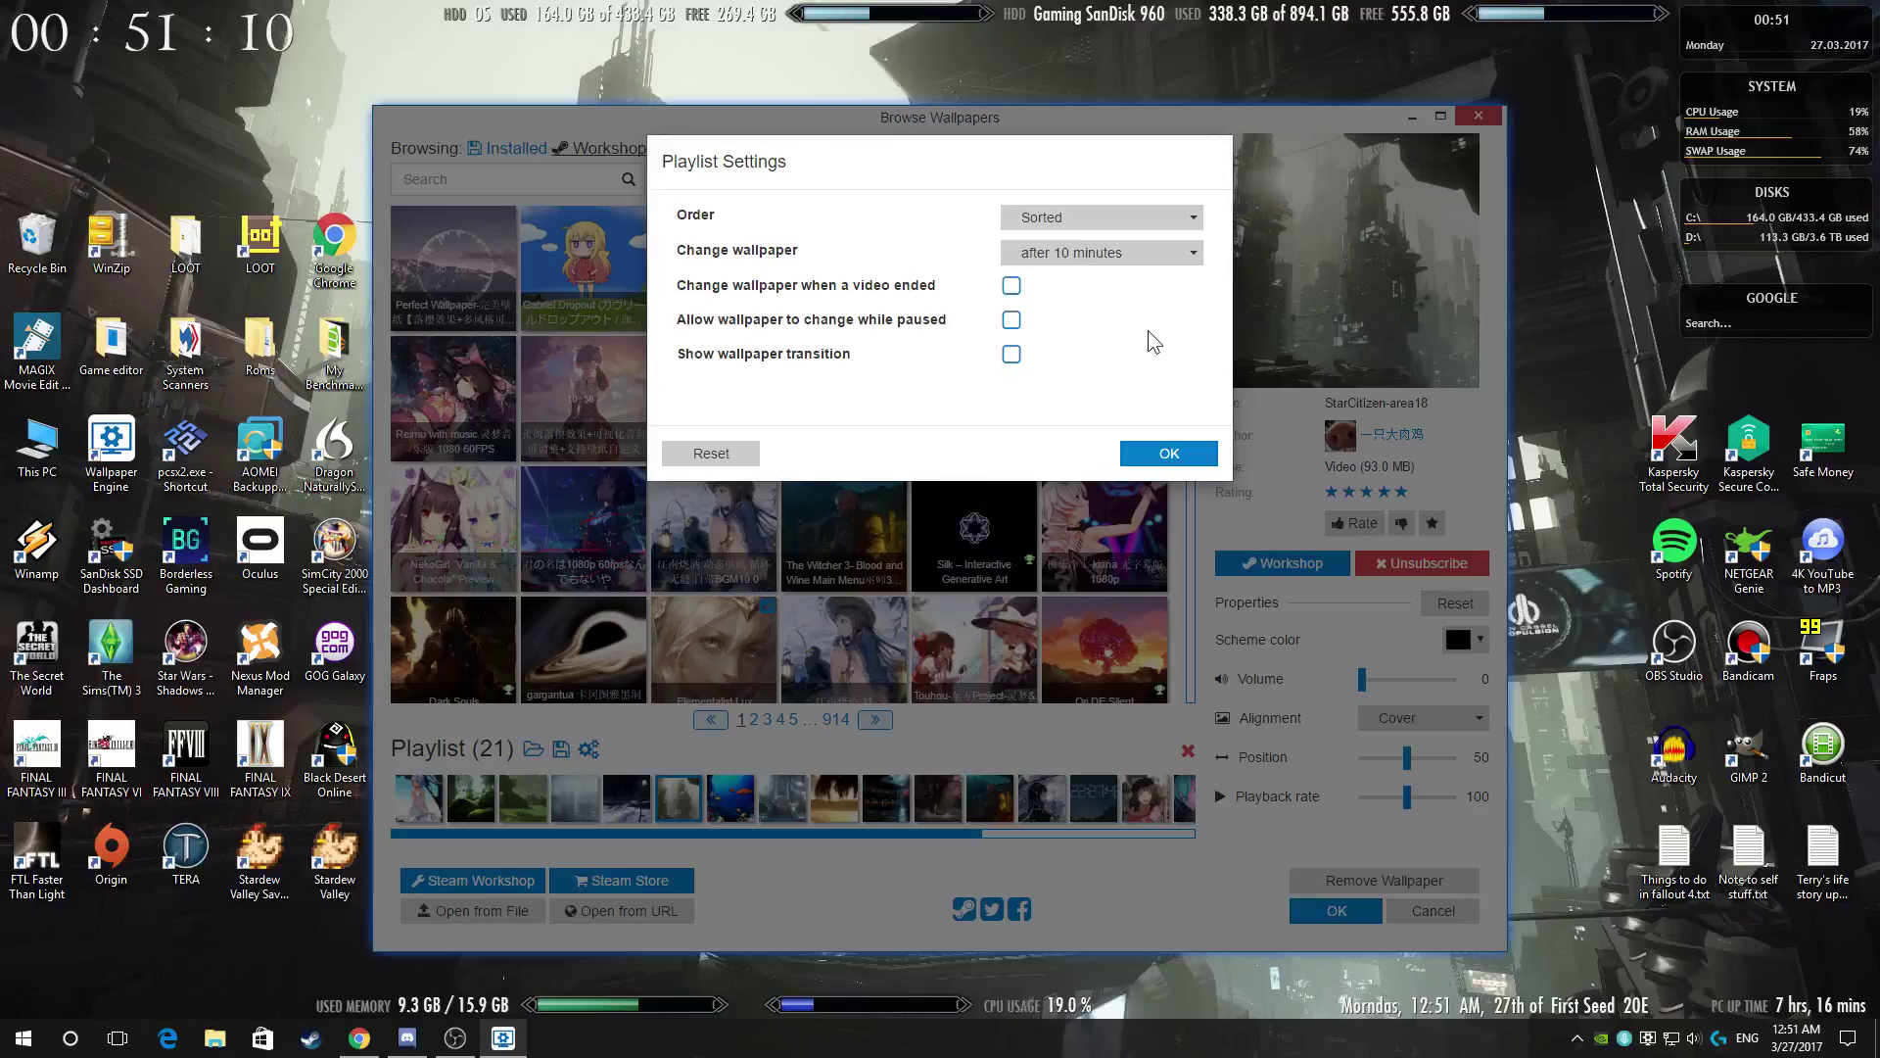
left_click(1187, 221)
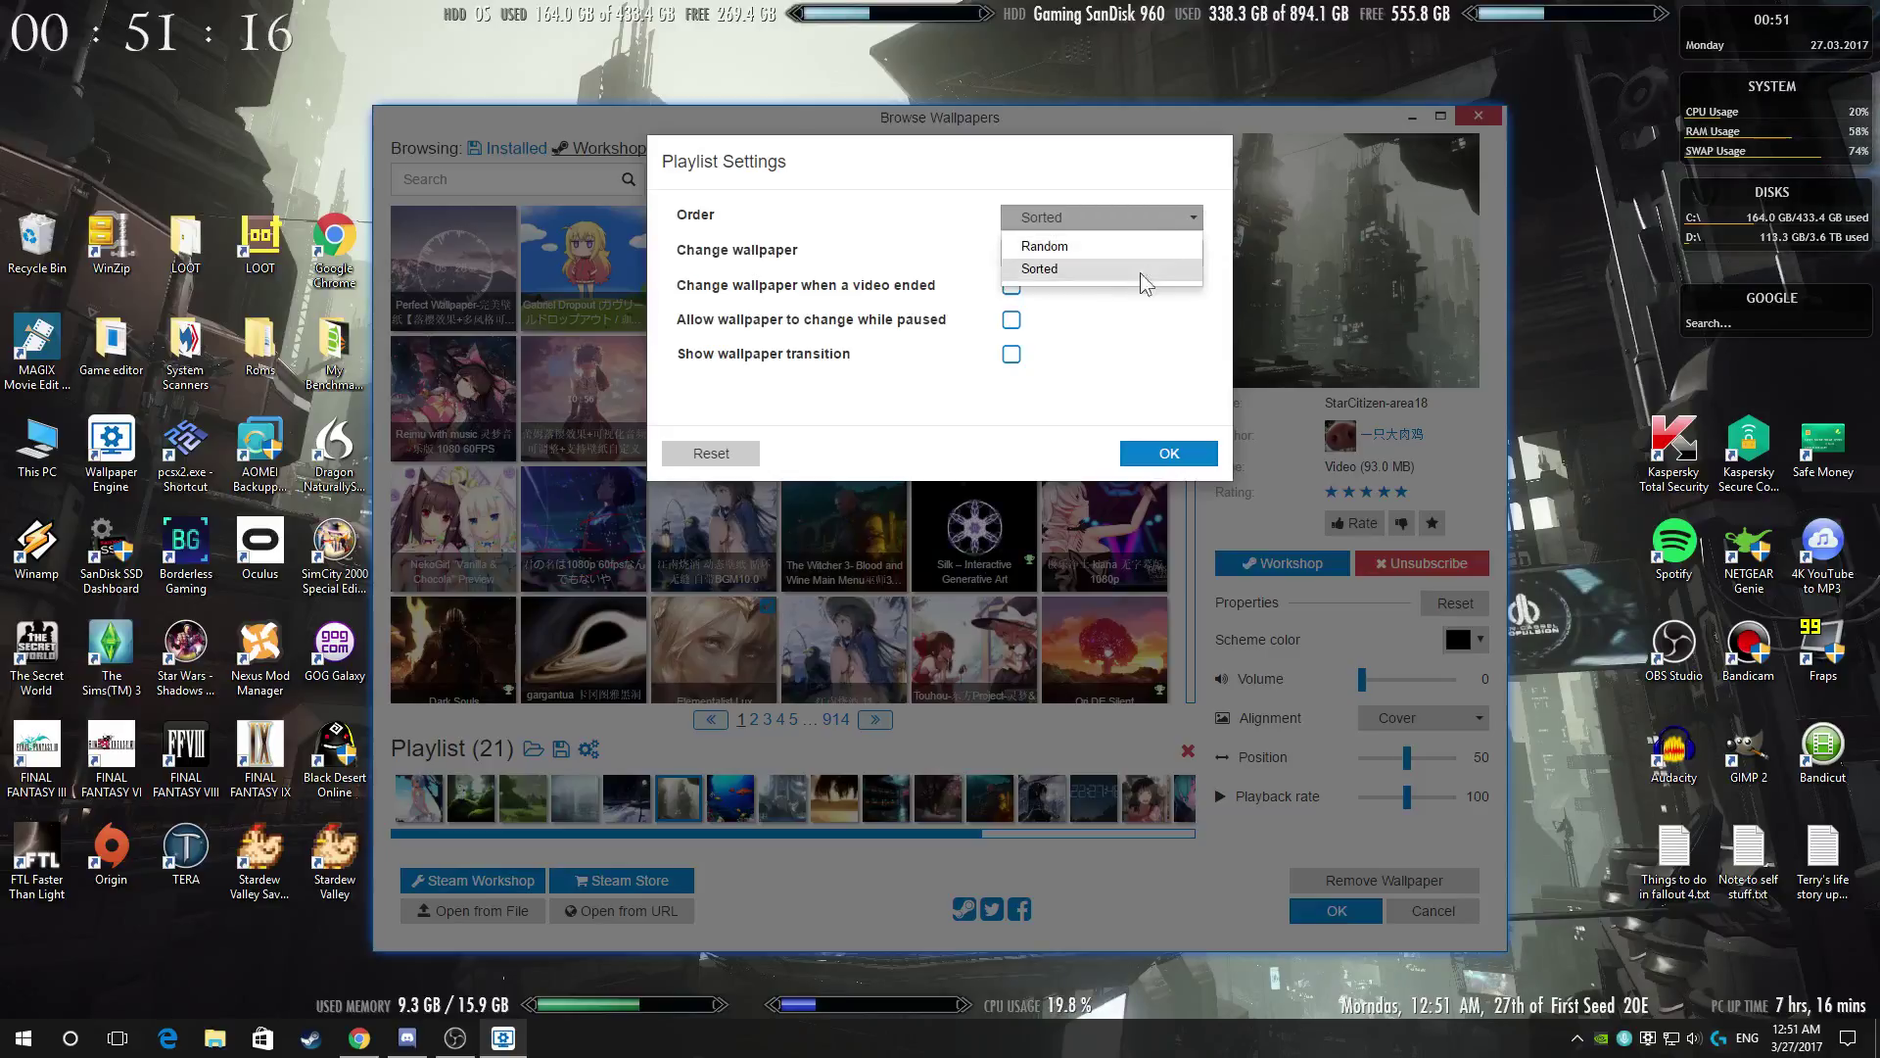
left_click(1122, 339)
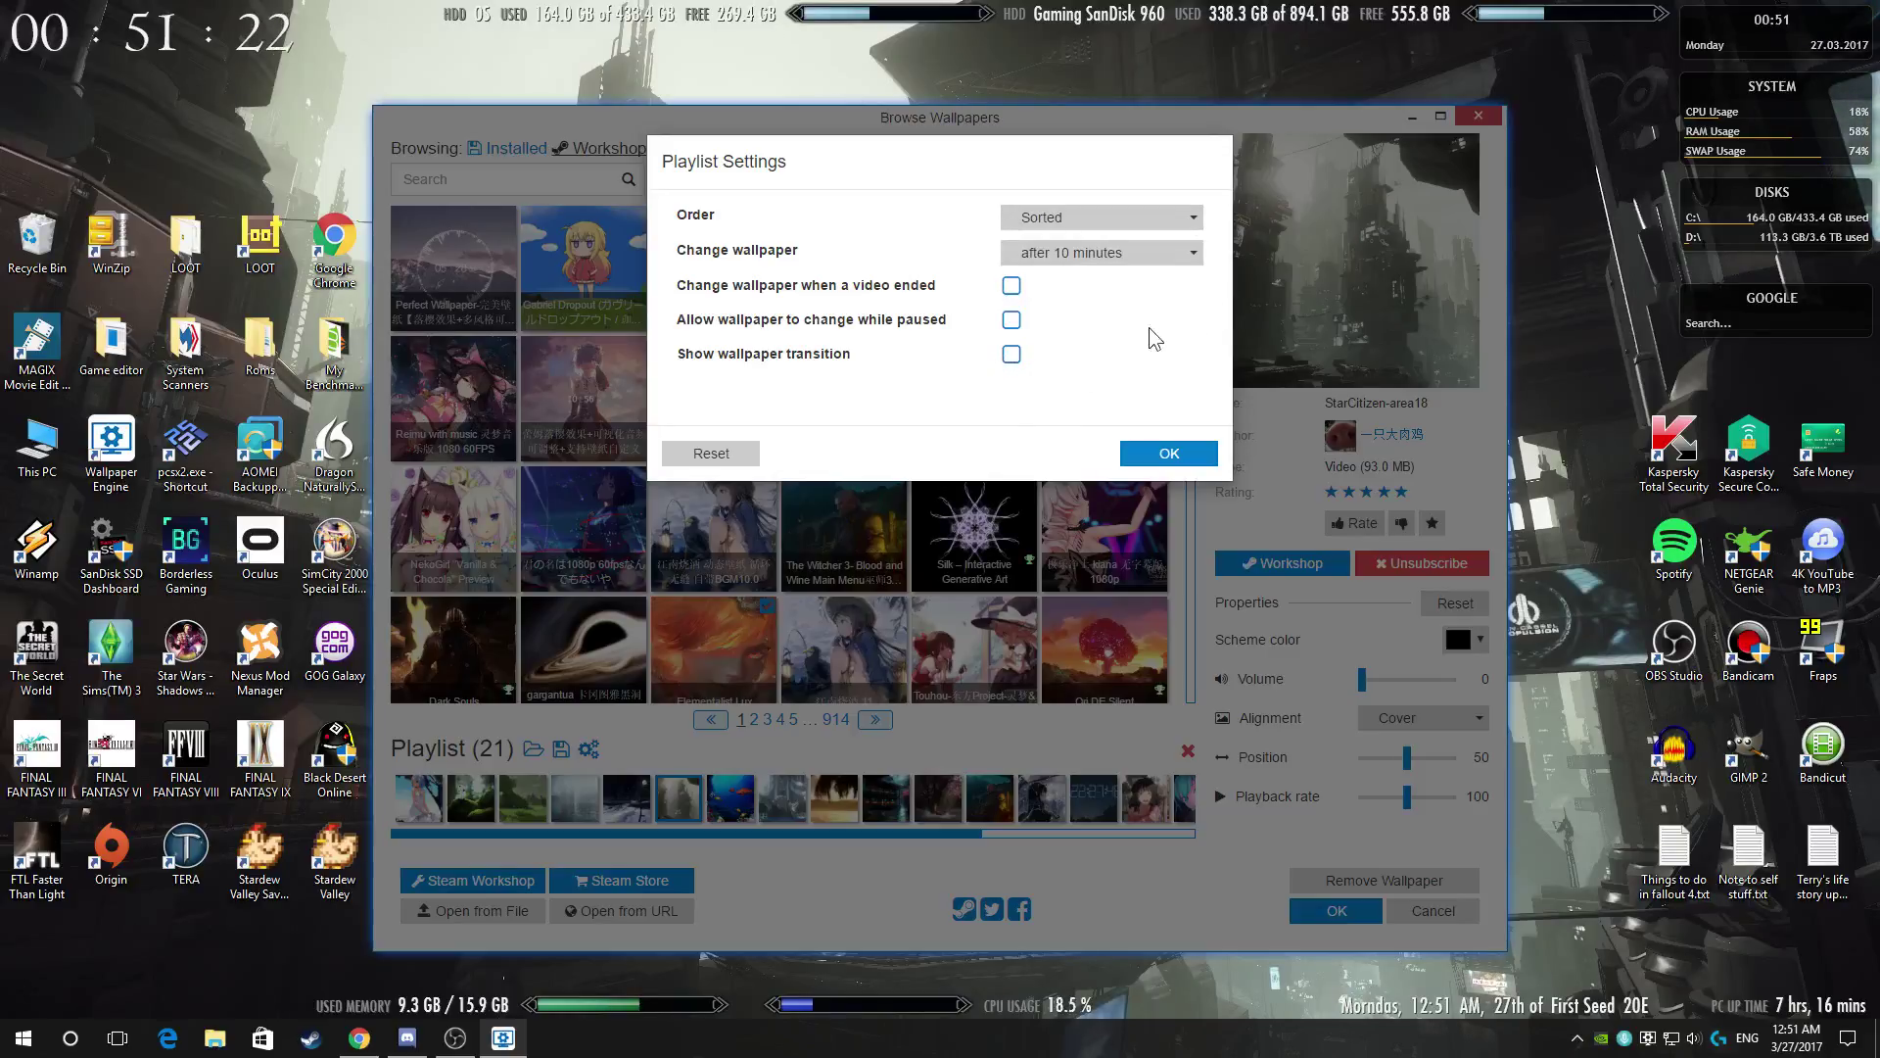
Confirm the playlist settings and hide the browser so the city wallpaper fills the desktop.
left_click(1188, 457)
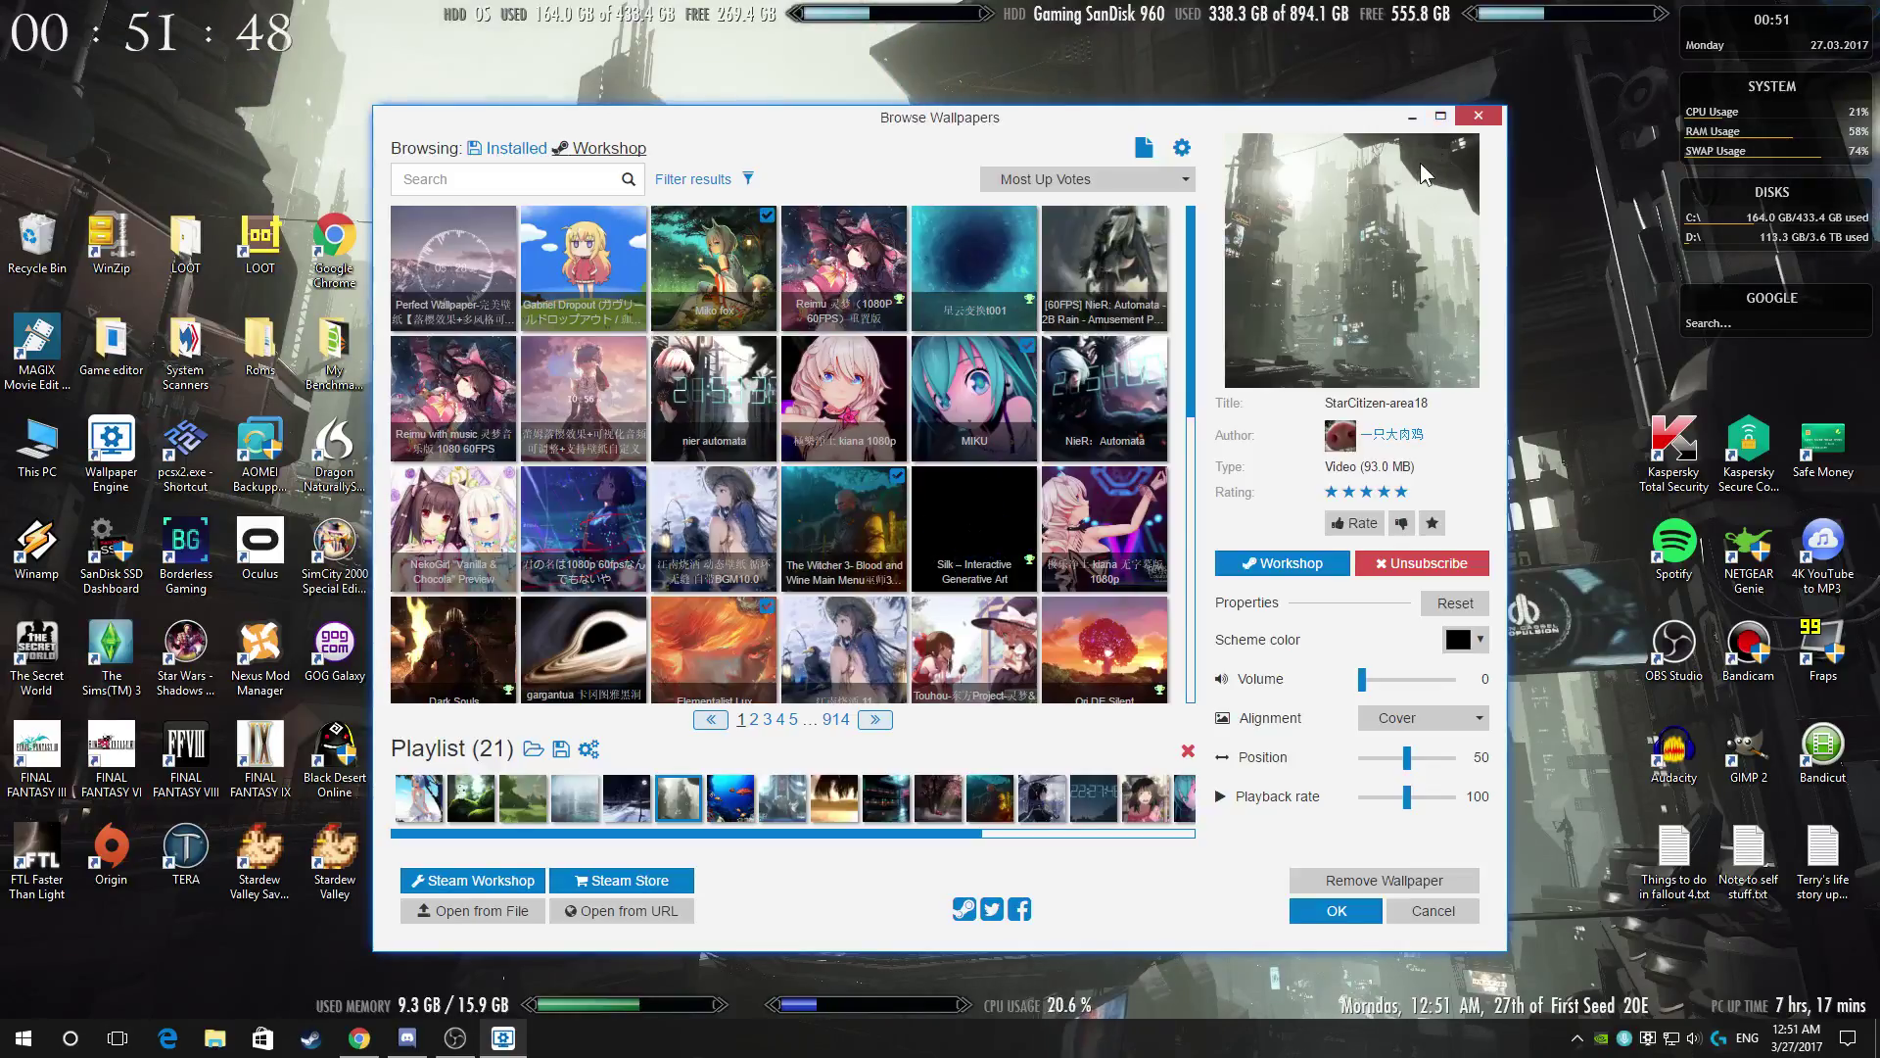
left_click(1414, 117)
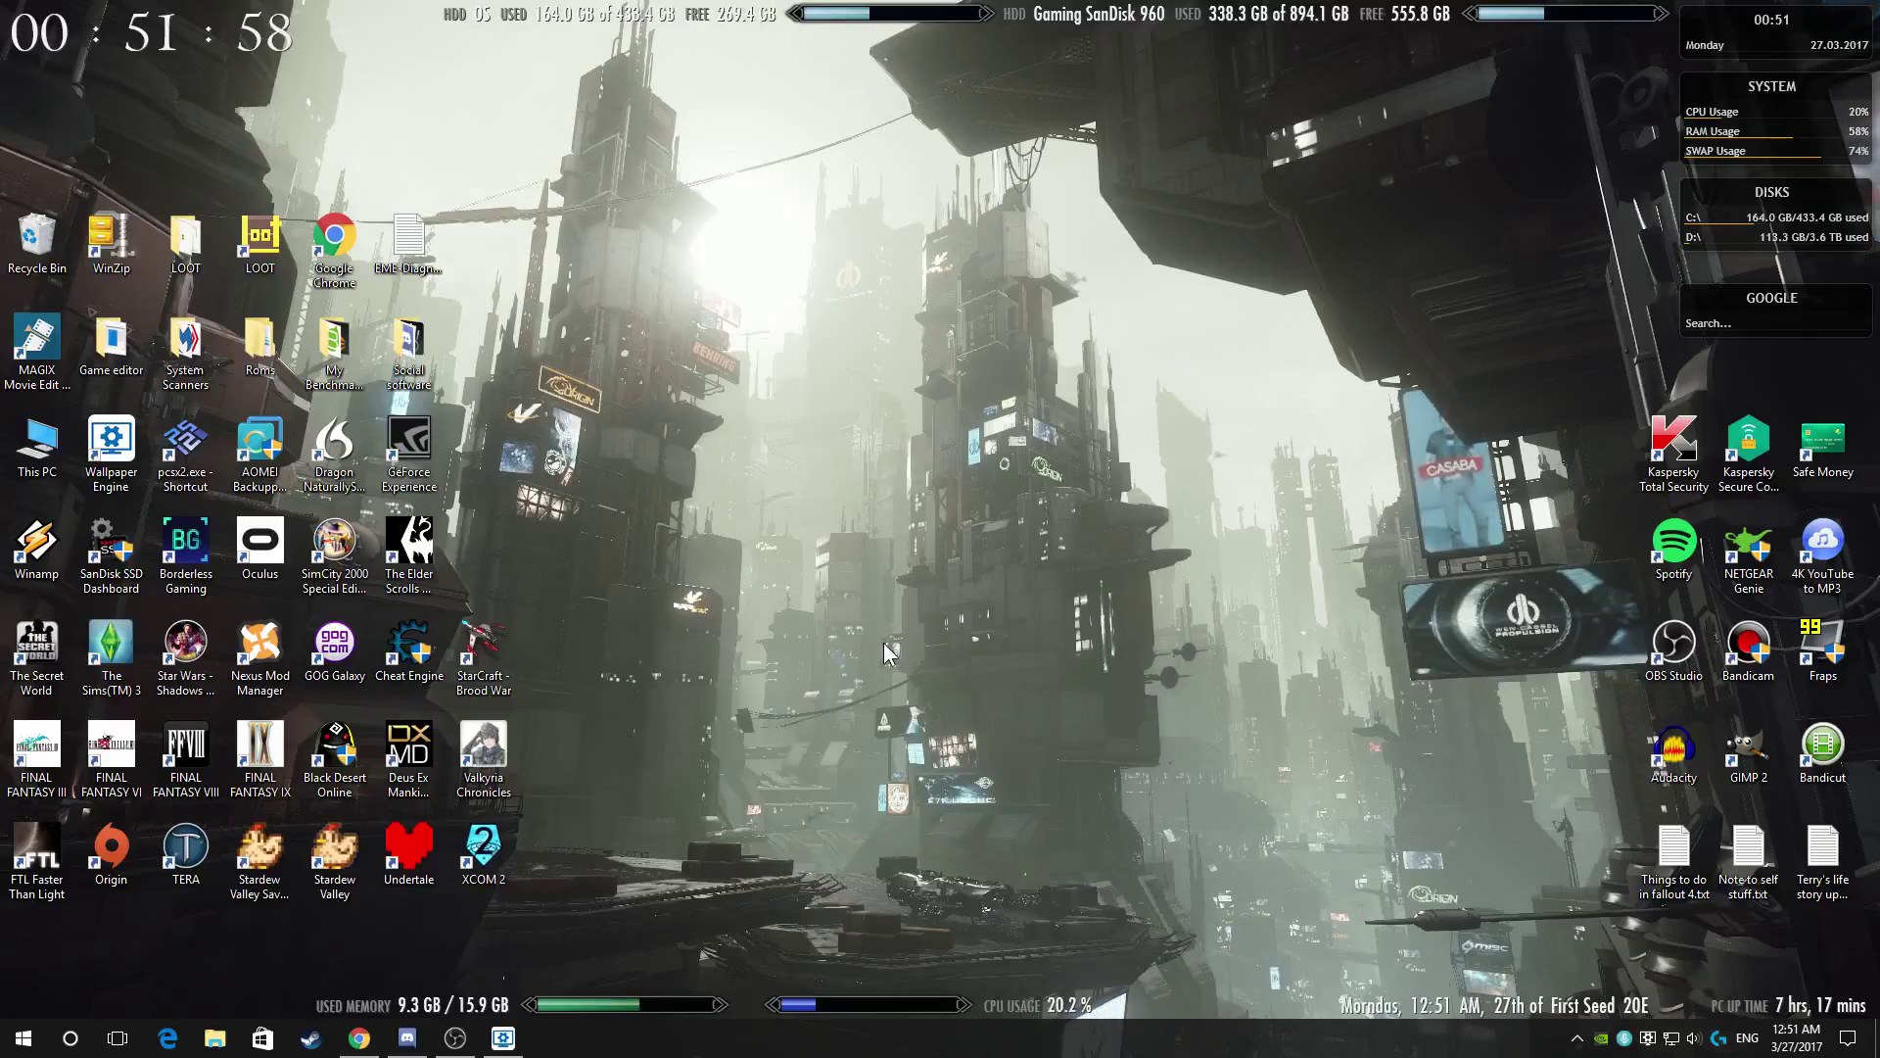
Restore the Browse Wallpapers window from the taskbar.
left_click(502, 1038)
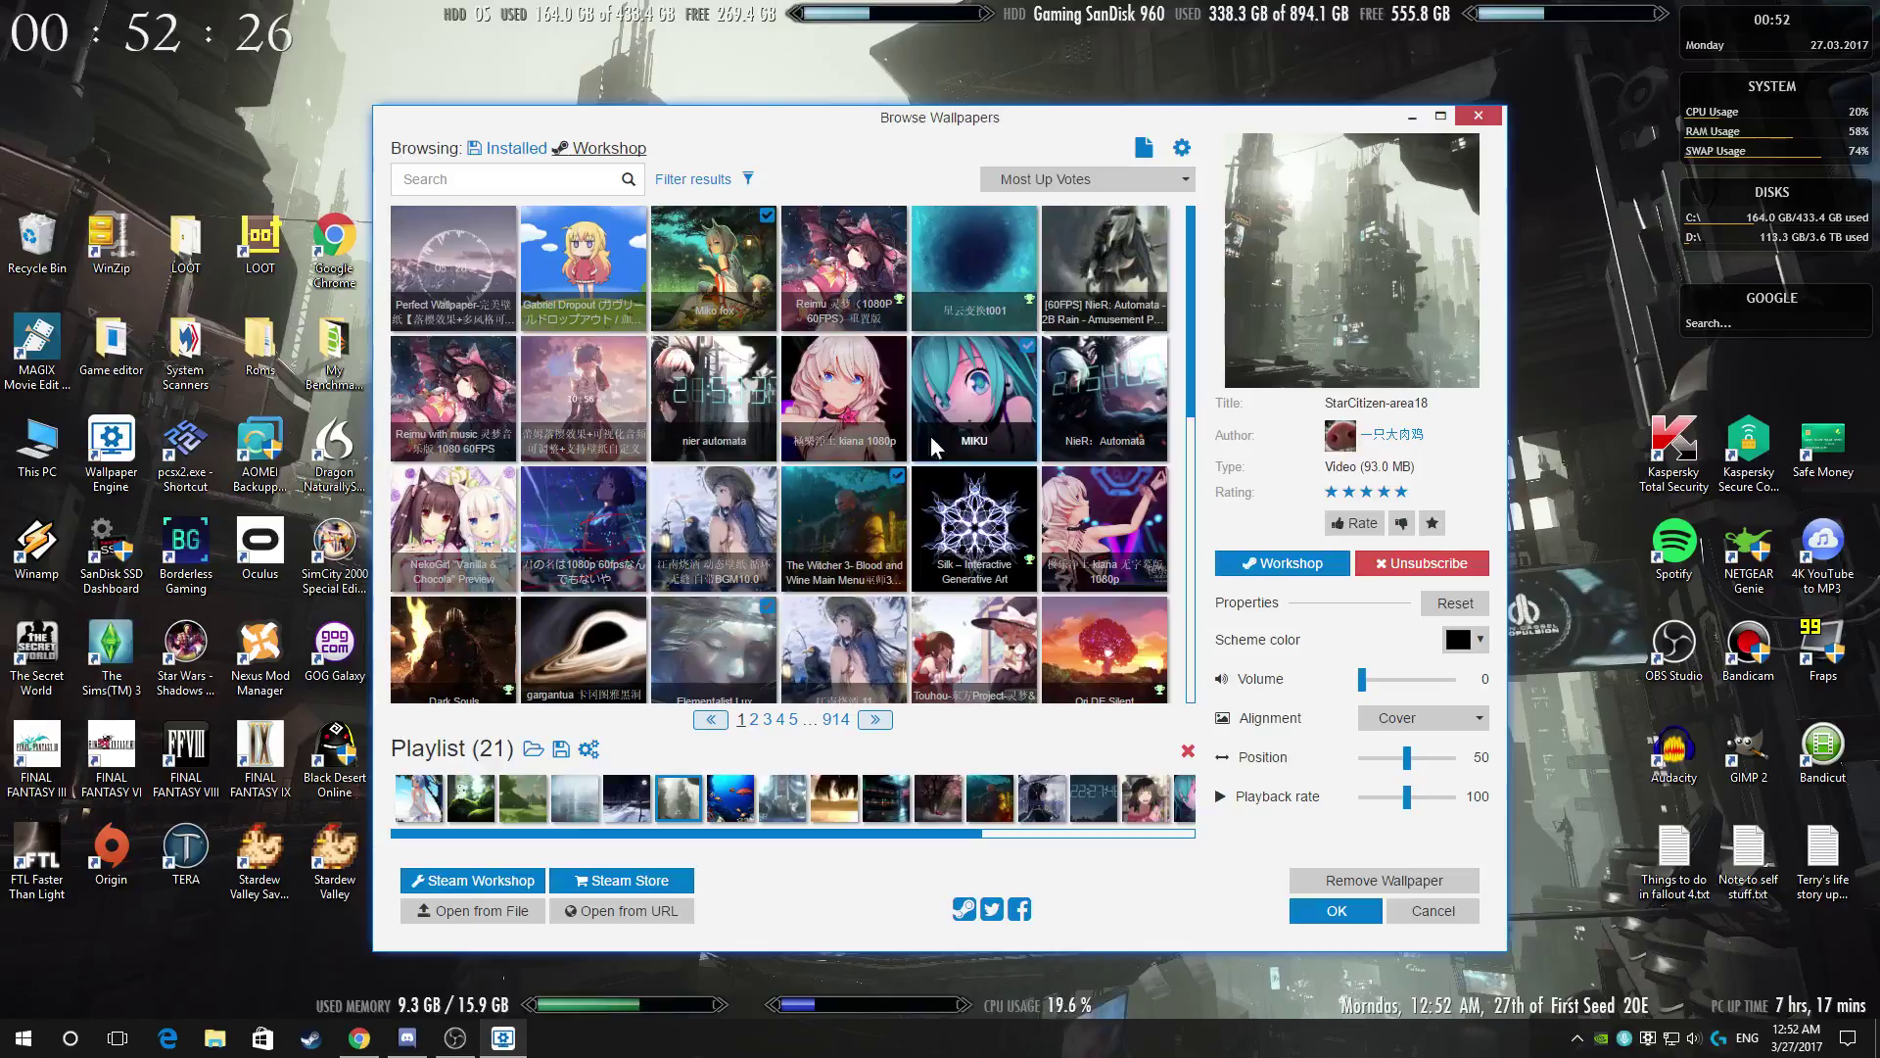
Review the Performance and General settings, leaving anti-aliasing at None.
left_click(1183, 149)
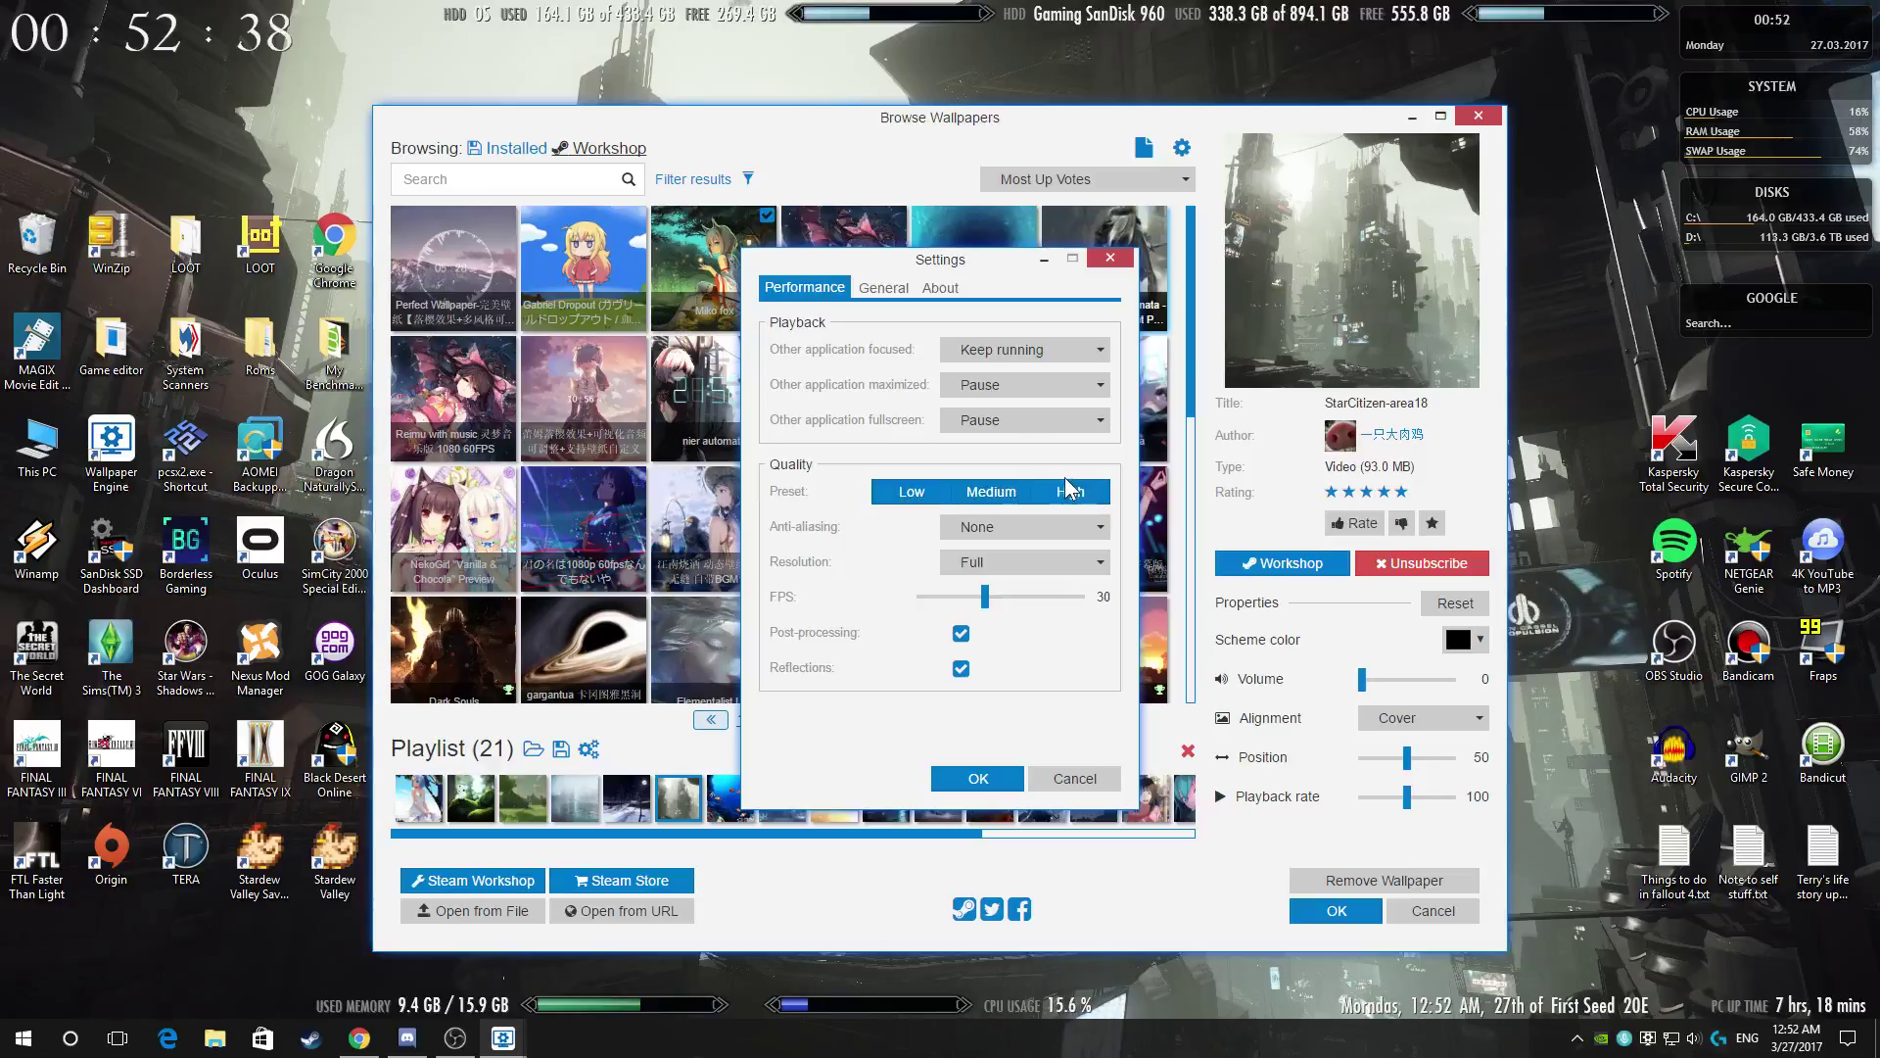
left_click(1048, 536)
left_click(1049, 534)
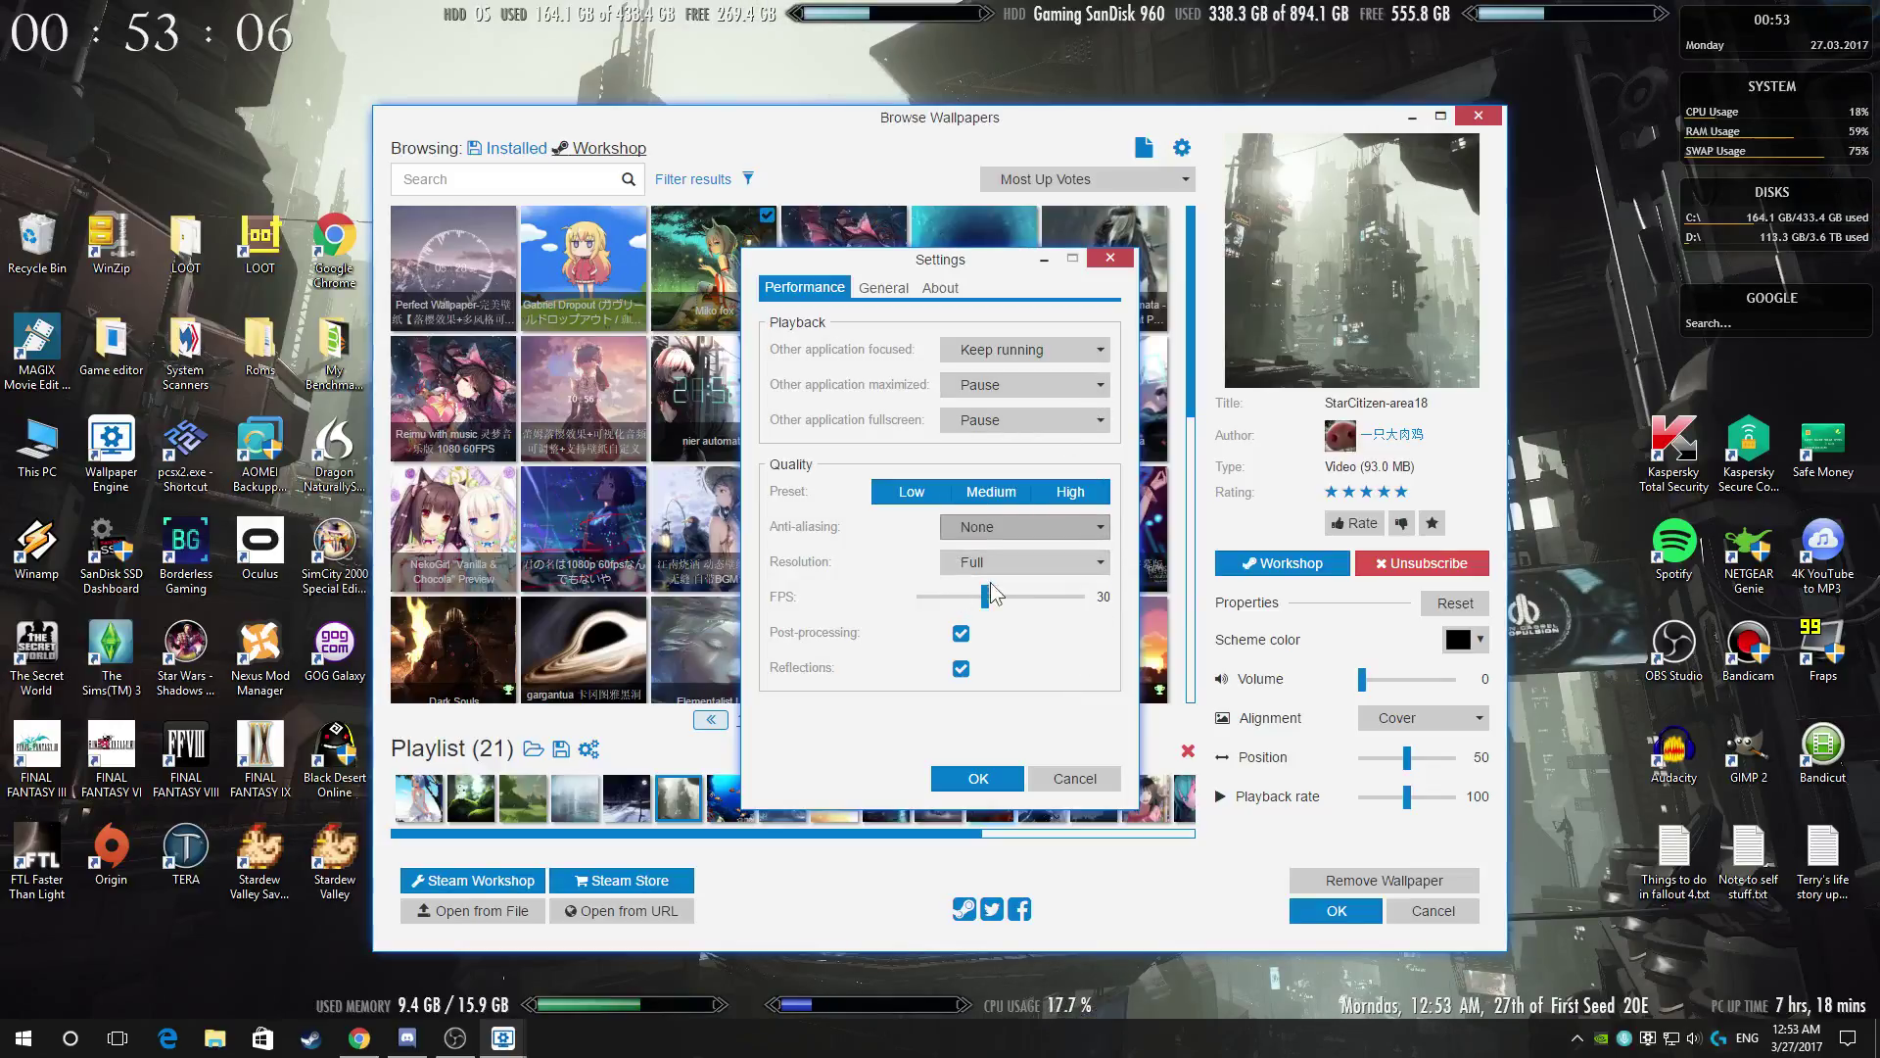
left_click(888, 288)
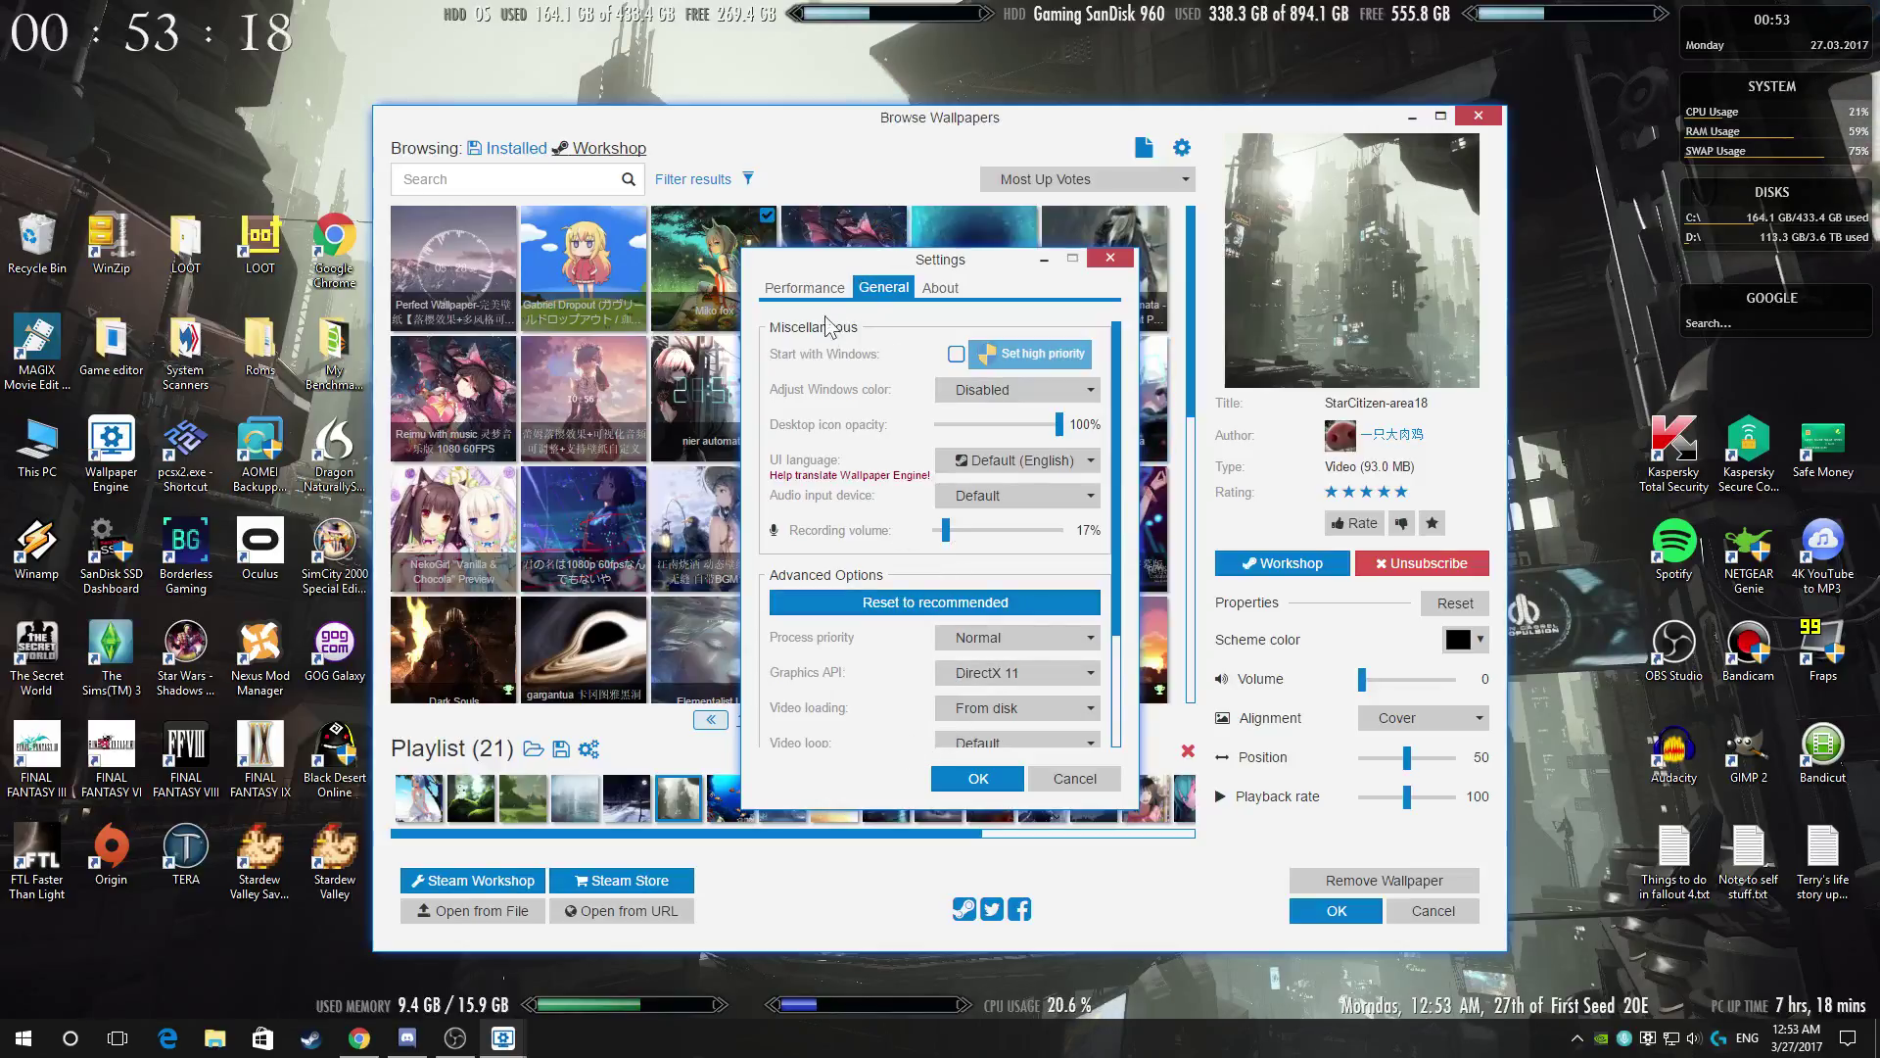
left_click(804, 290)
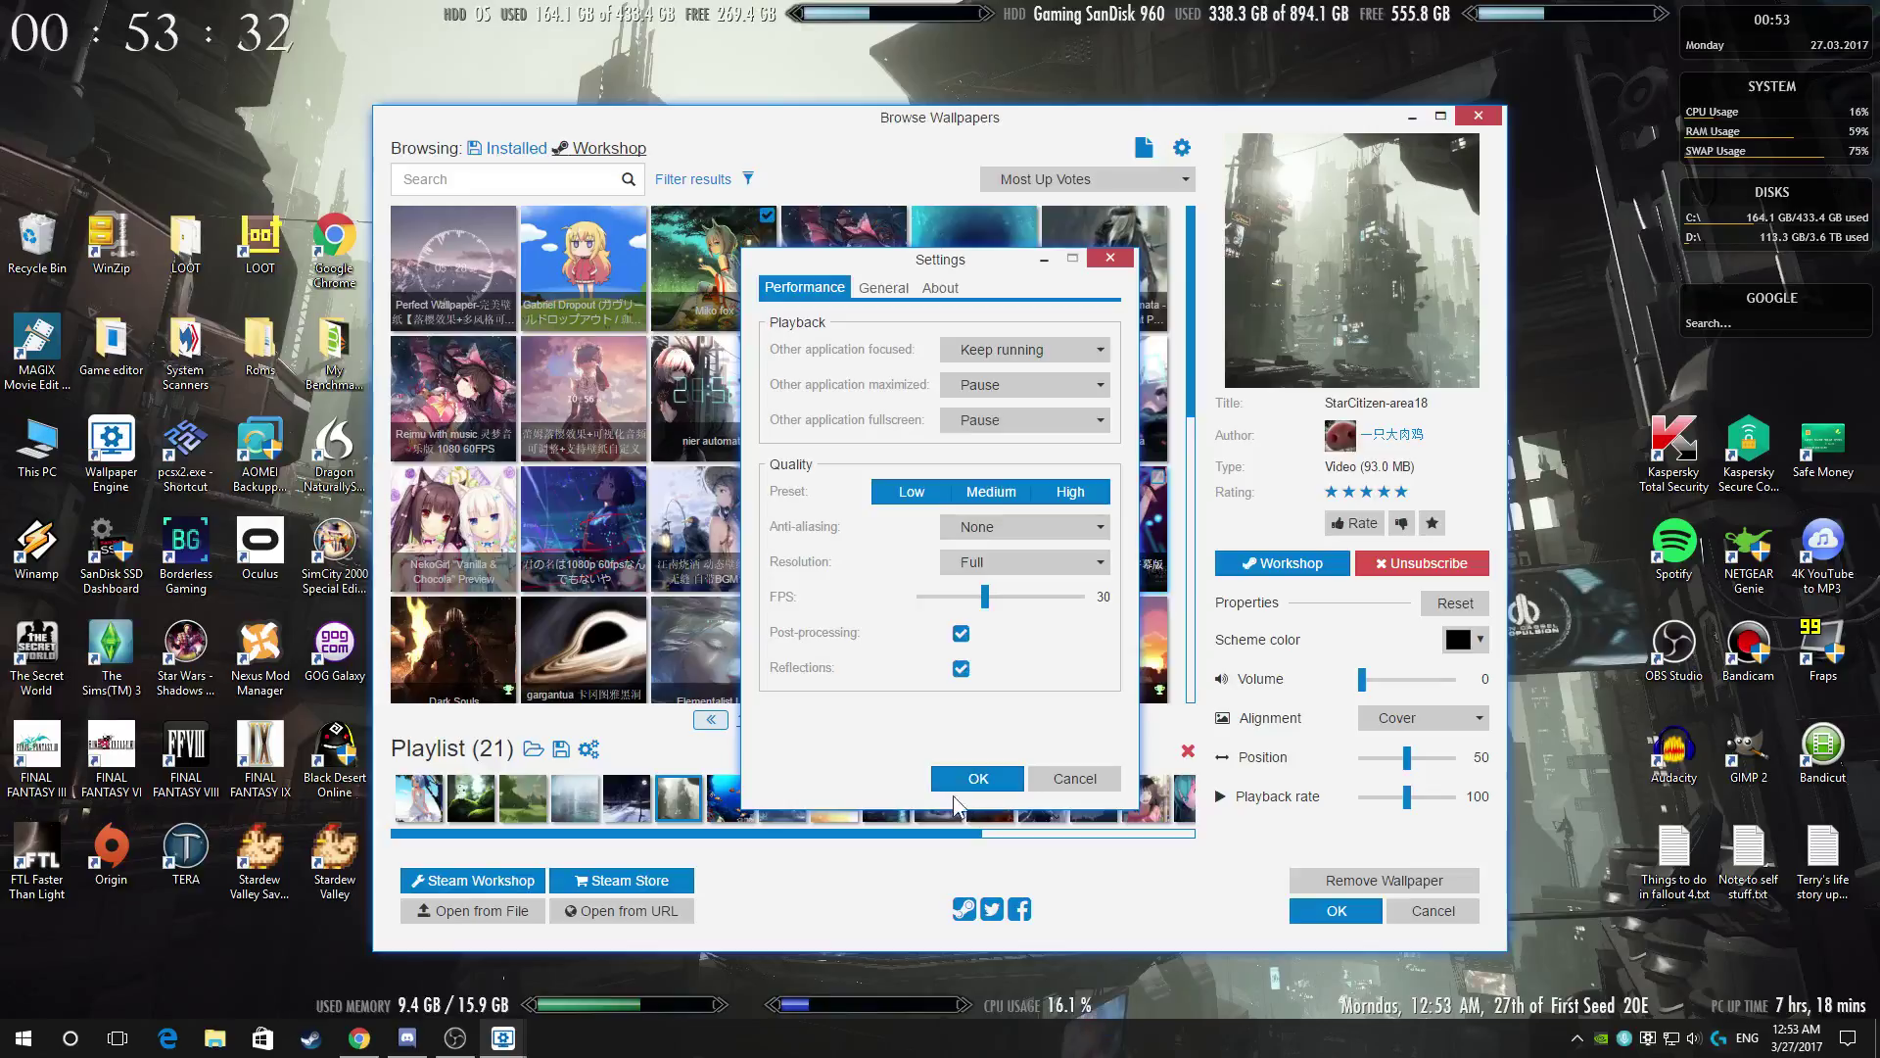
Close the settings, launch the Wallpaper Editor and dismiss its Welcome dialog.
left_click(981, 779)
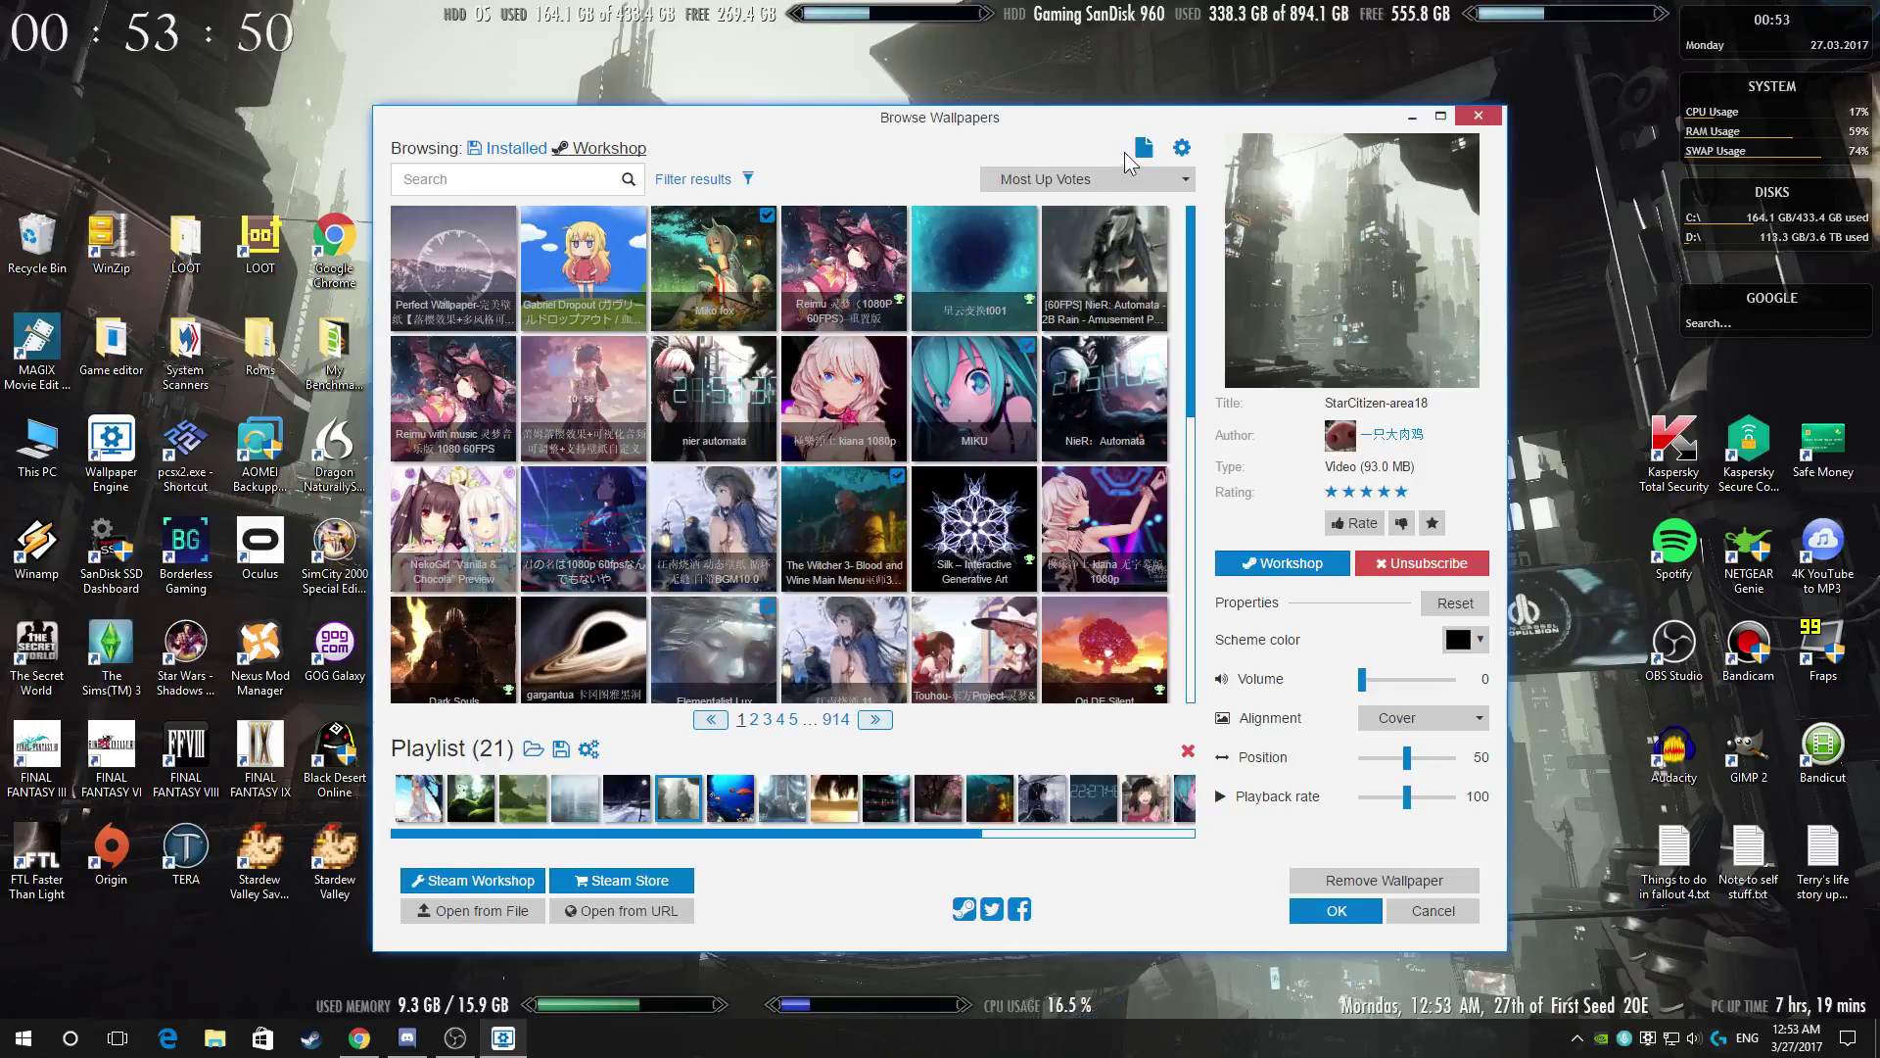
left_click(1145, 151)
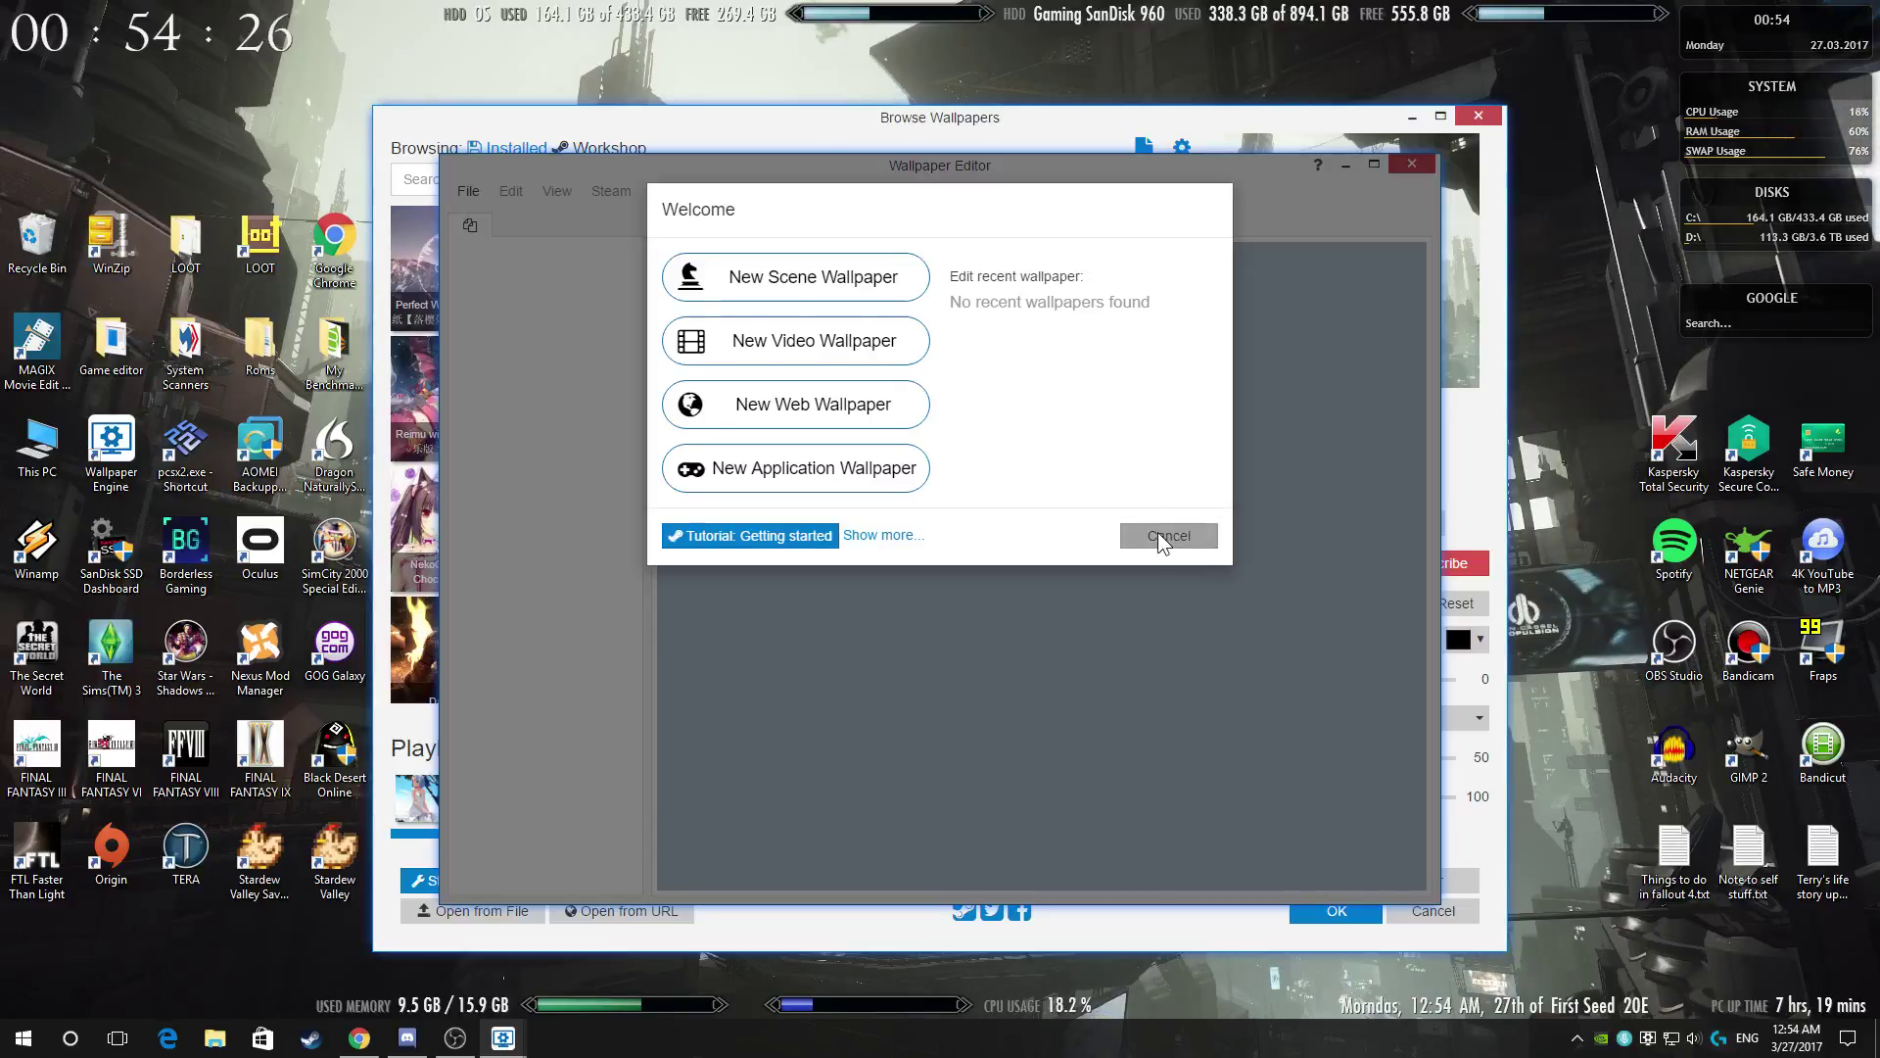
left_click(1158, 532)
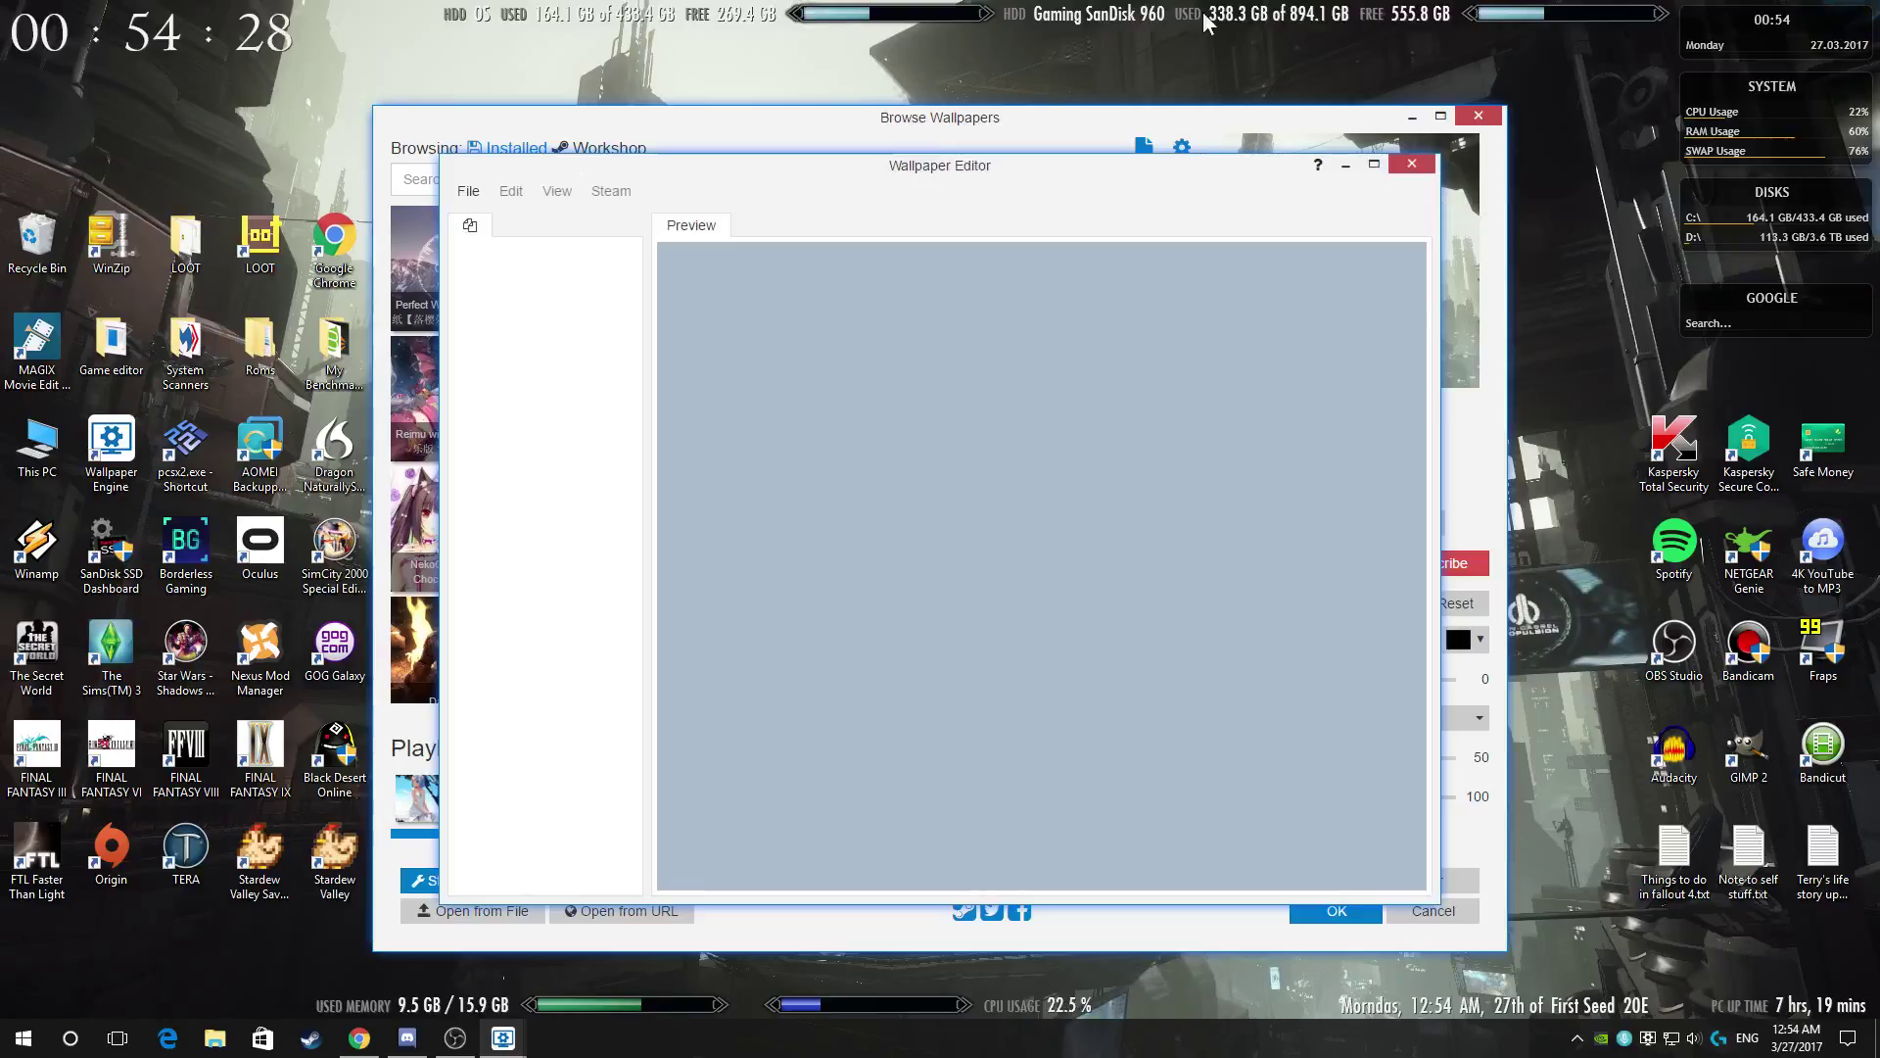
Close the Wallpaper Editor and hide the browser, leaving StarCitizen-area18 on the desktop.
left_click(1415, 166)
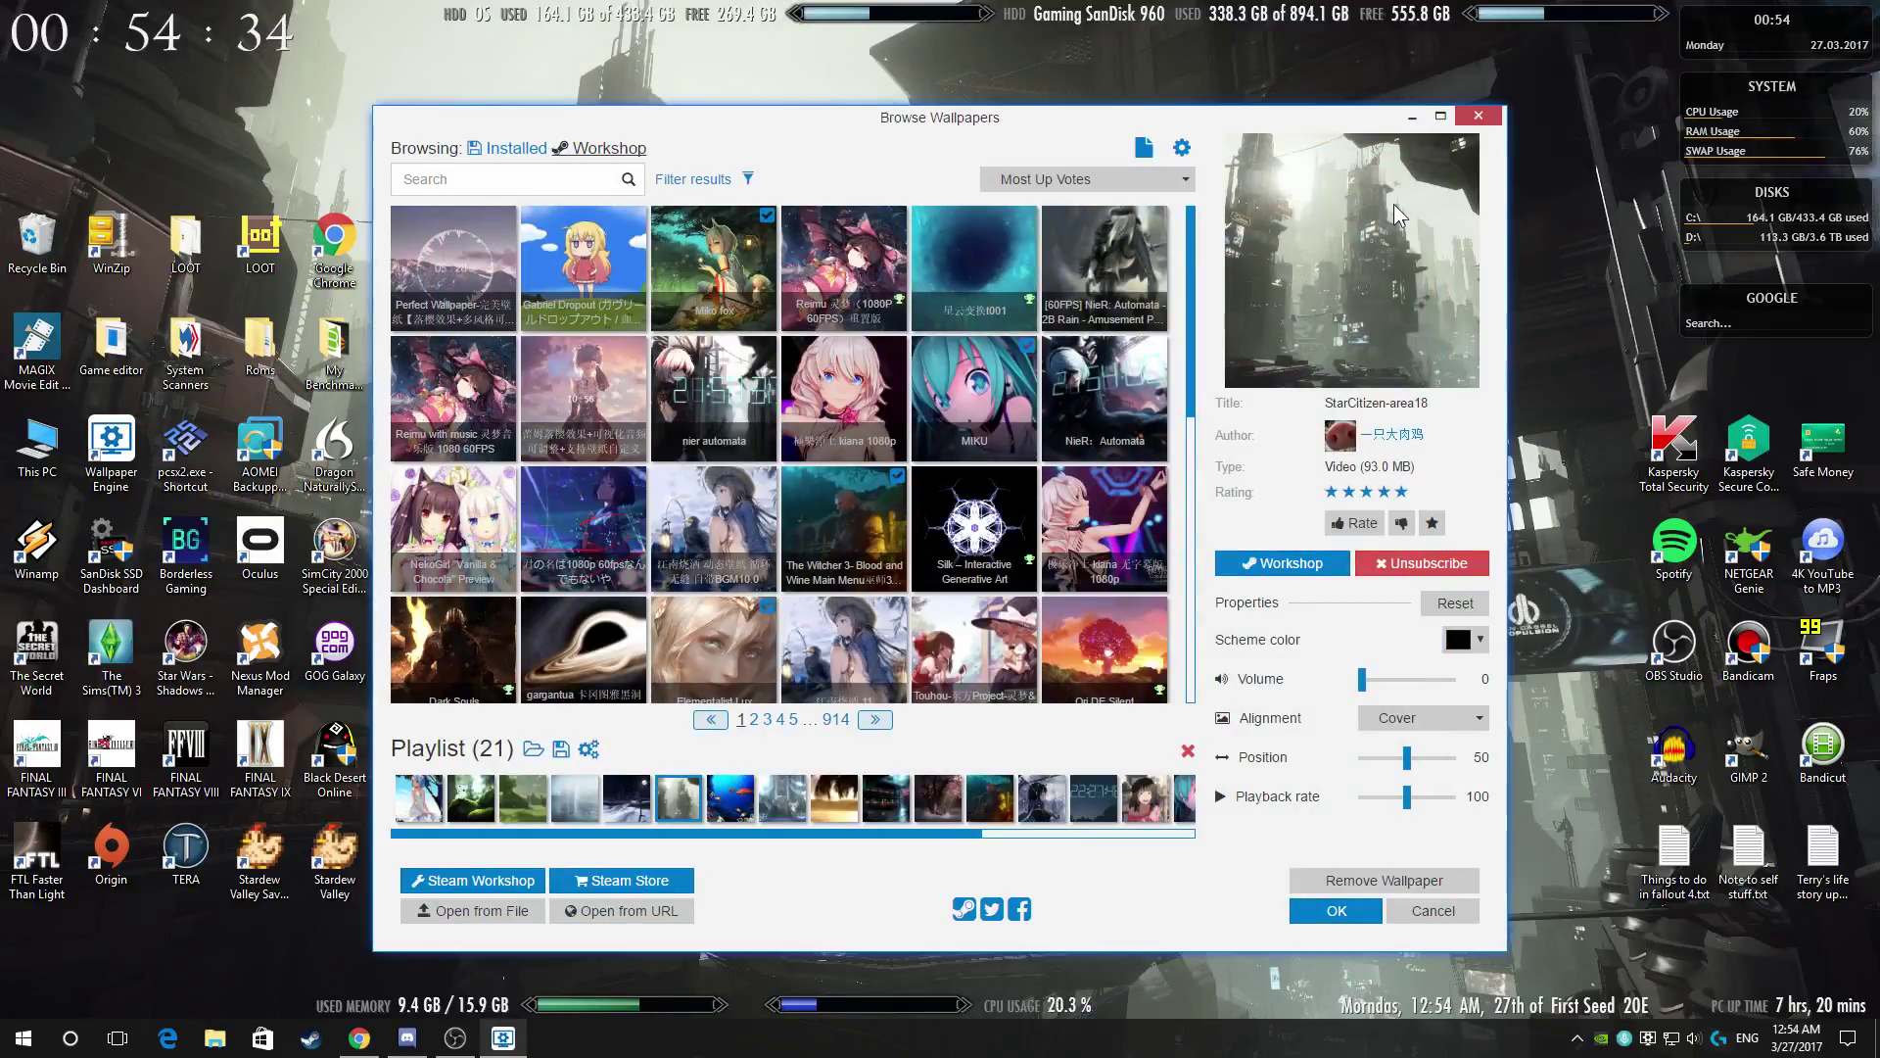
left_click(1412, 117)
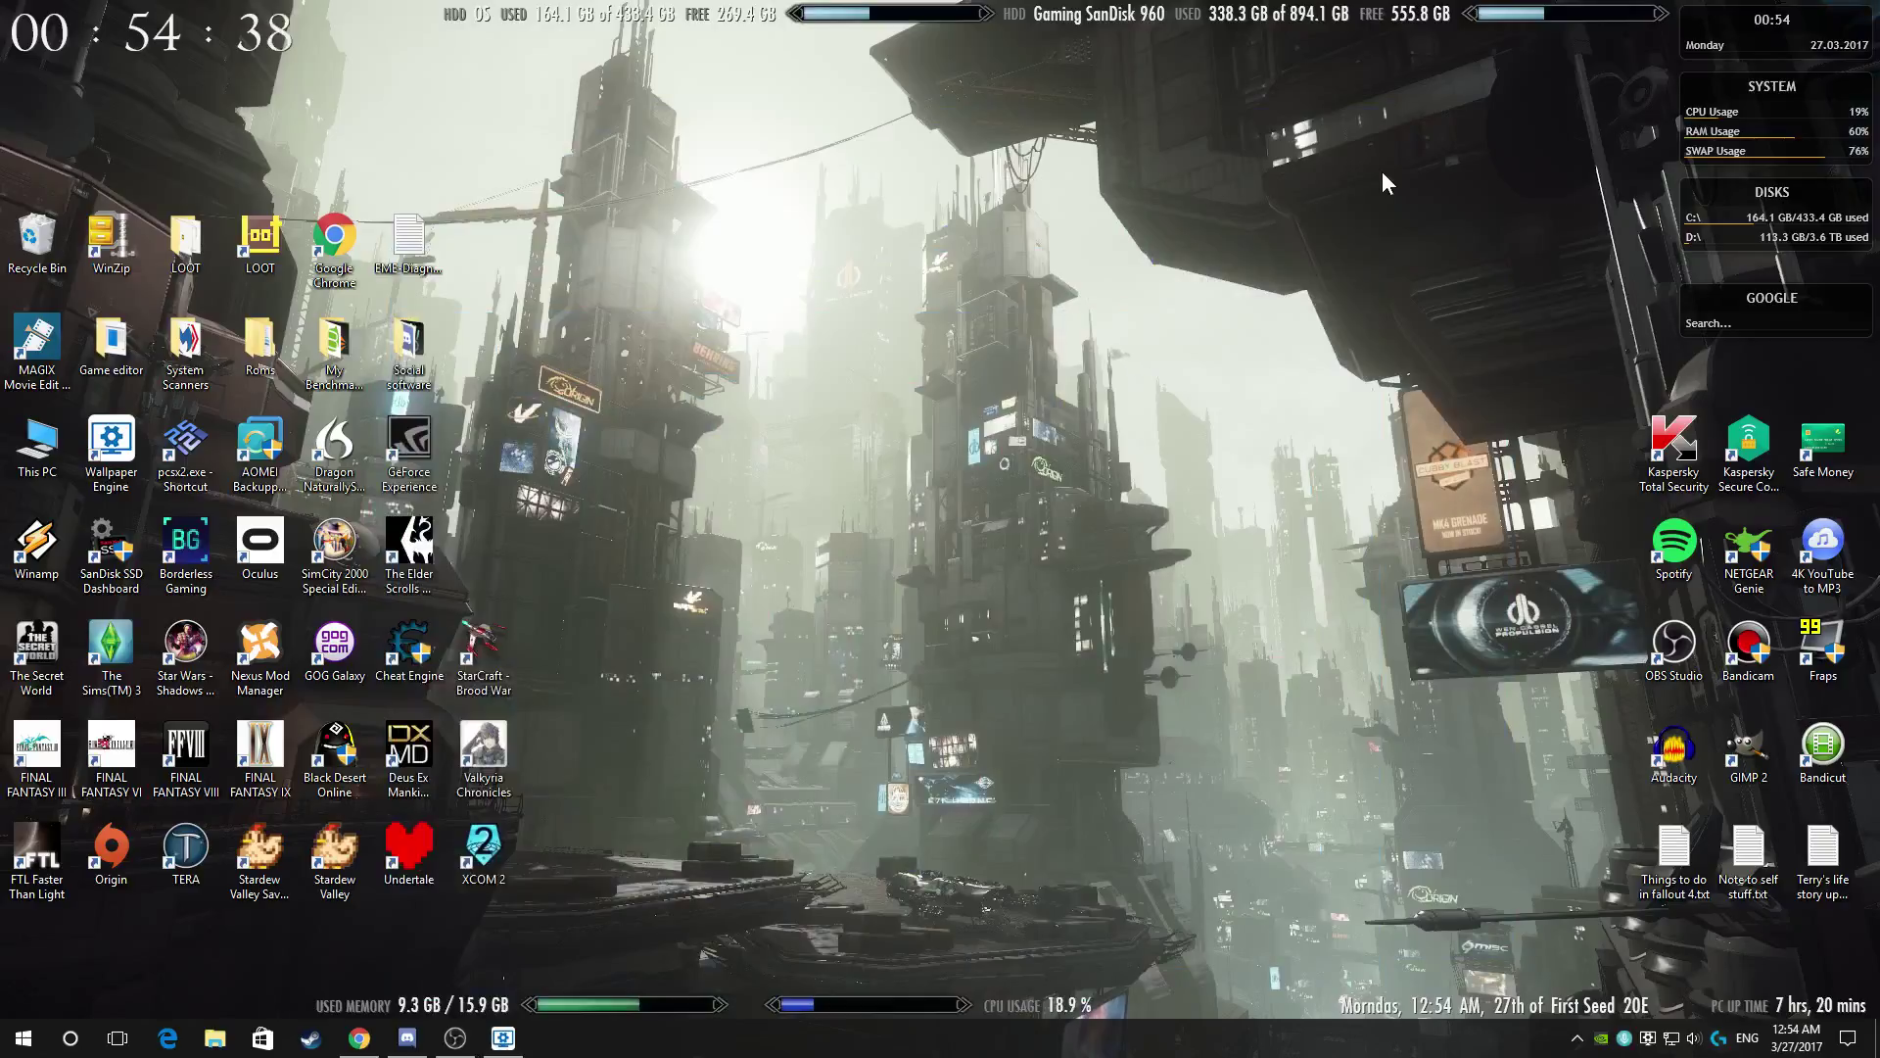